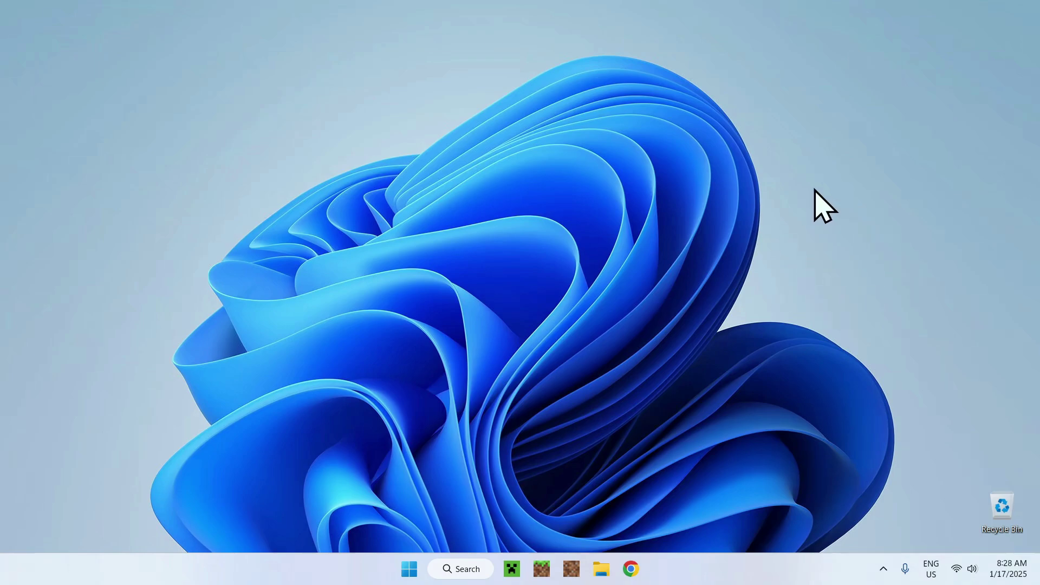
- Open Chrome, search Google for Modrinth, and go to the modrinth.com site
left_click(631, 569)
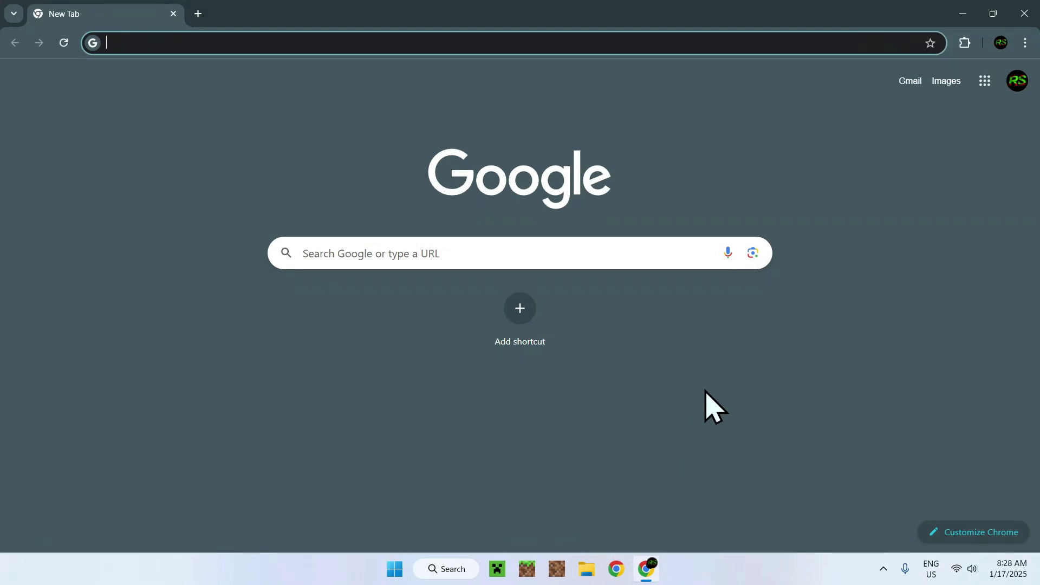
left_click(585, 252)
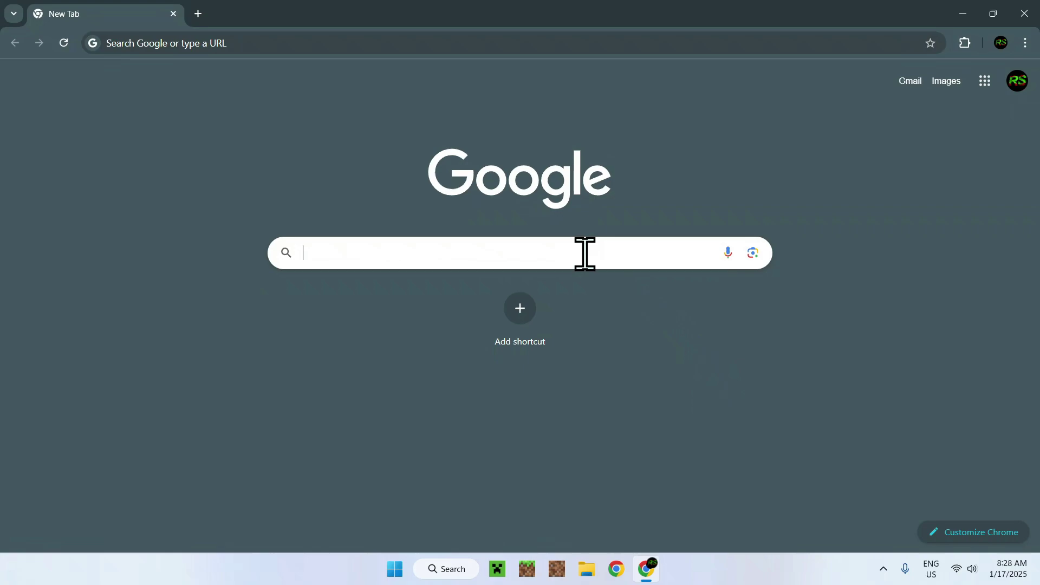
type("Modrinth")
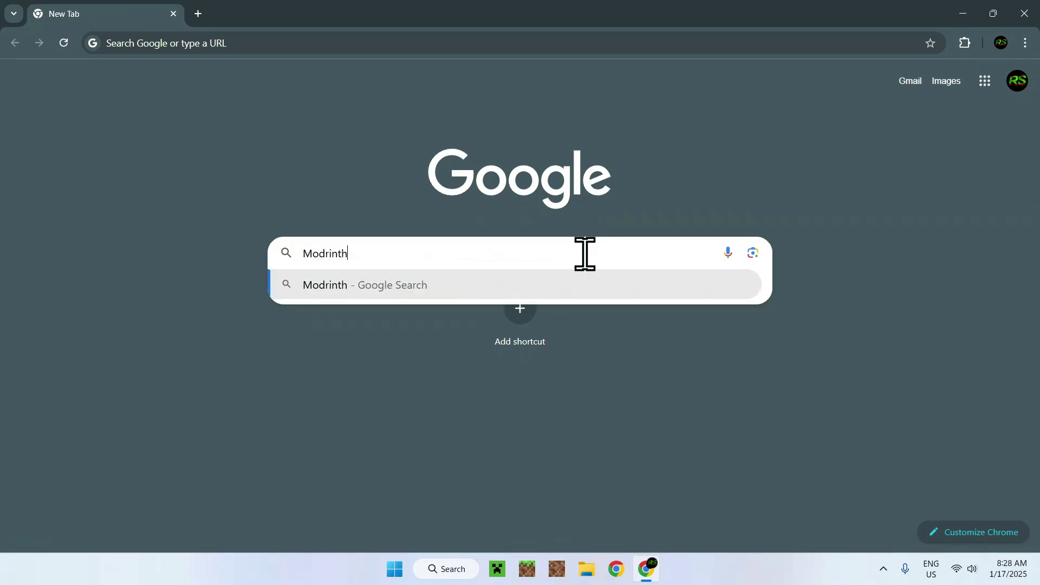
key("Return")
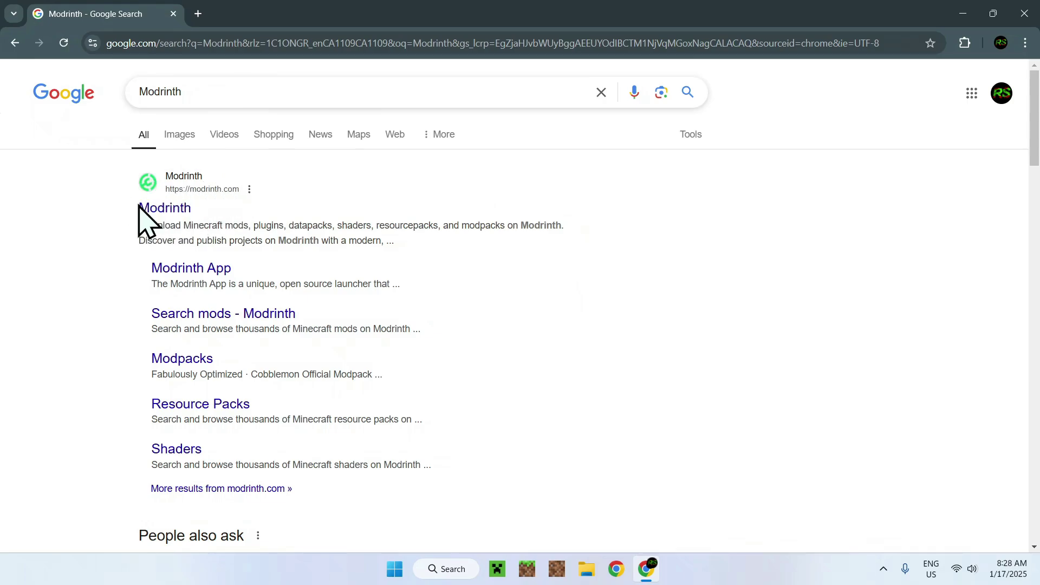
left_click(165, 209)
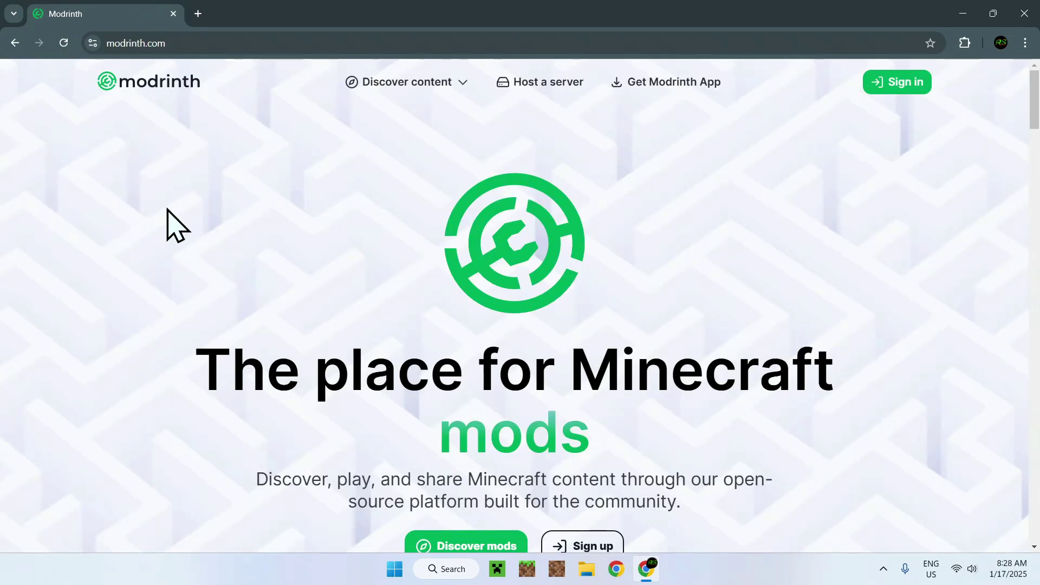
- Browse Modrinth's Mods section and search it for Cobblemon
left_click(406, 82)
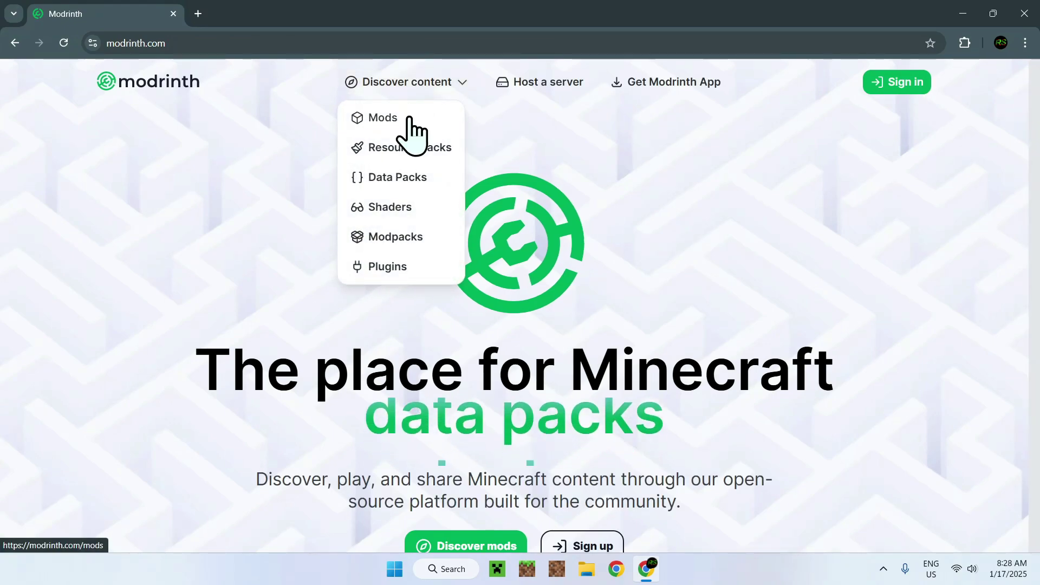
left_click(409, 117)
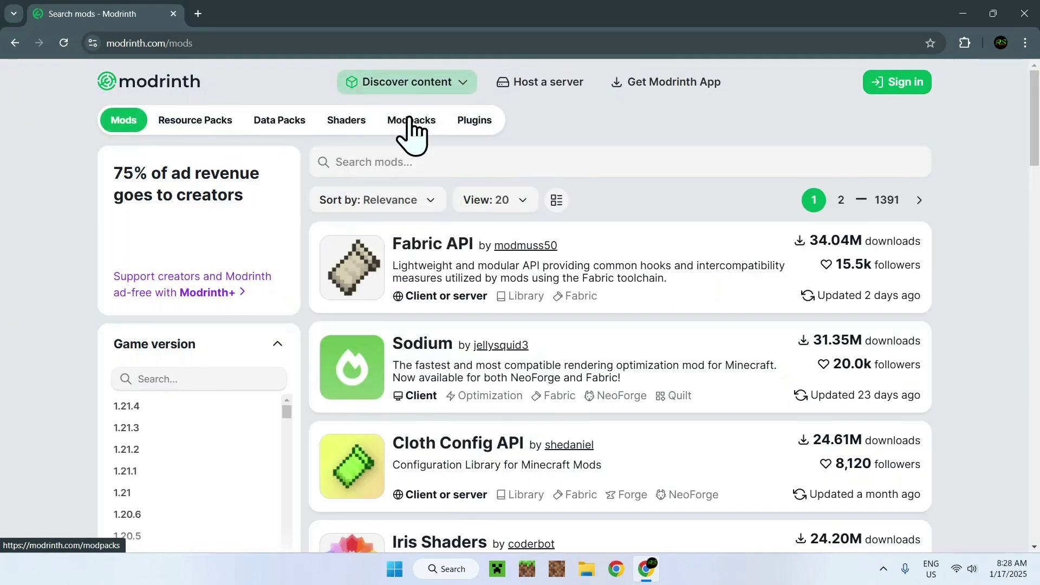
left_click(443, 162)
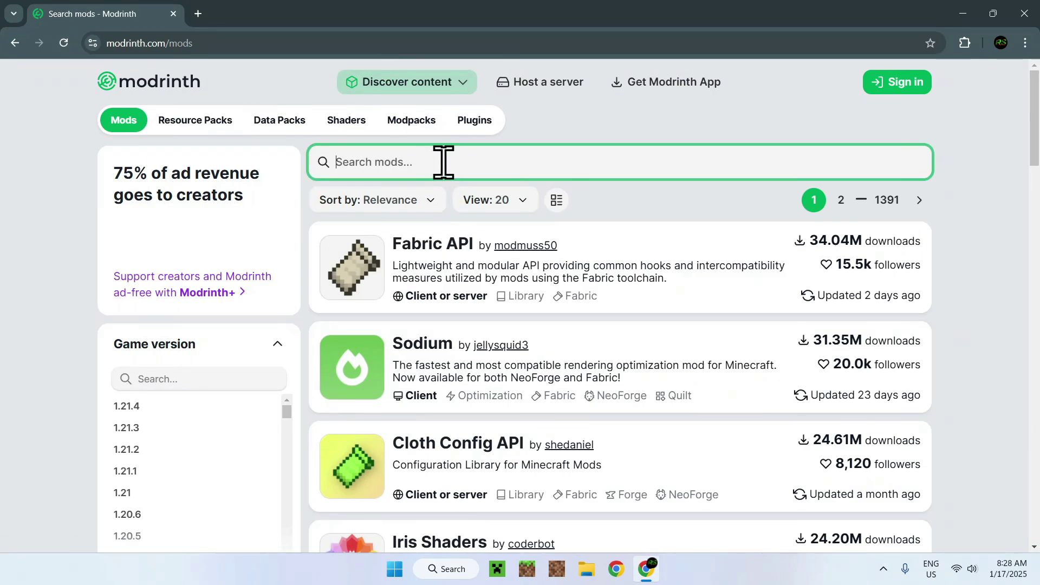
type("Cobblemon")
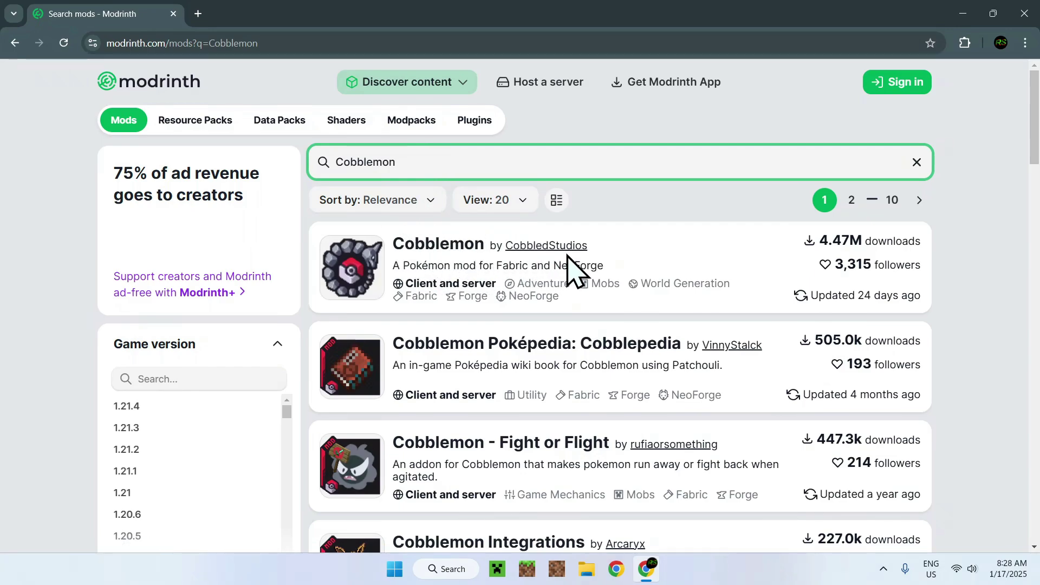
- Open the Cobblemon mod's version list and download version 1.6.0 for Fabric and game version 1.21.1
left_click(435, 245)
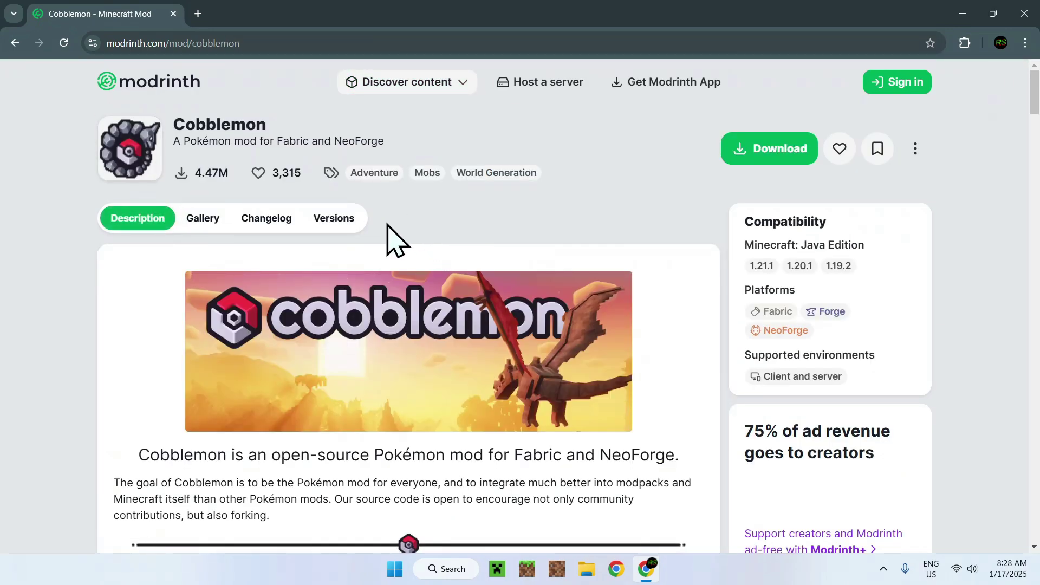
left_click(333, 222)
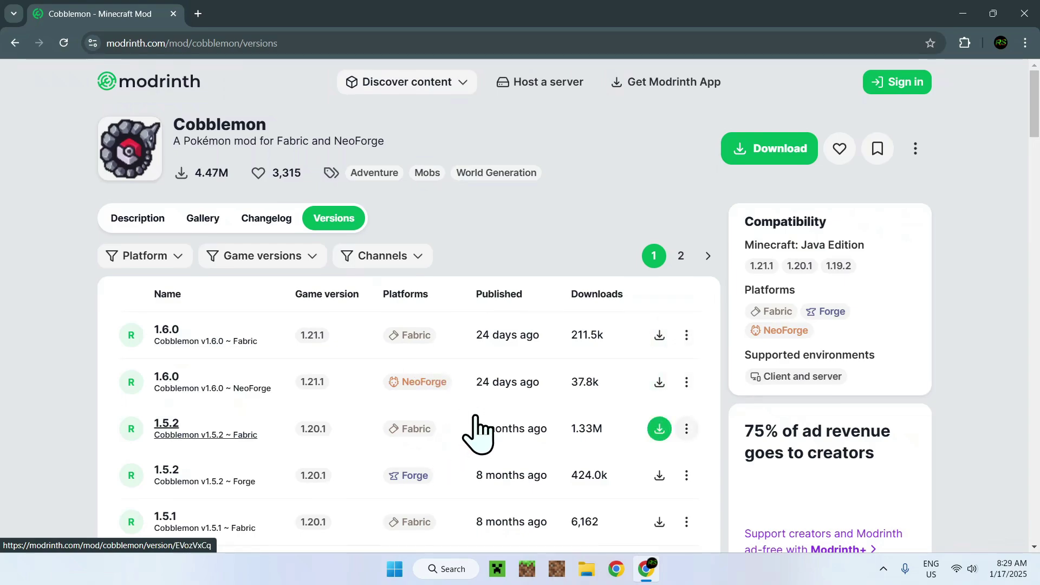
left_click(659, 334)
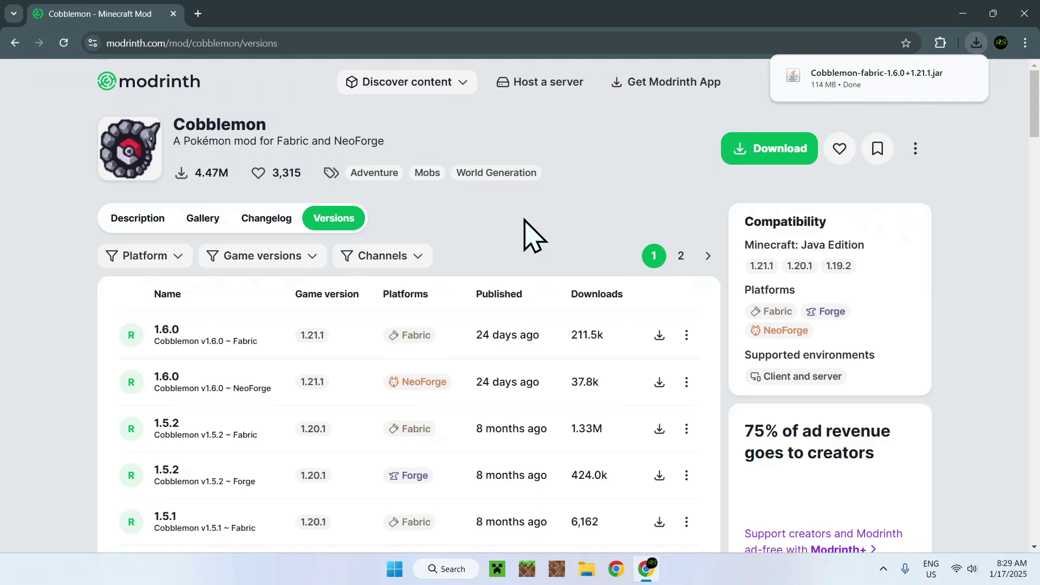
- Open the details of Cobblemon v1.6.0 Fabric and follow its required Fabric API dependency
left_click(164, 332)
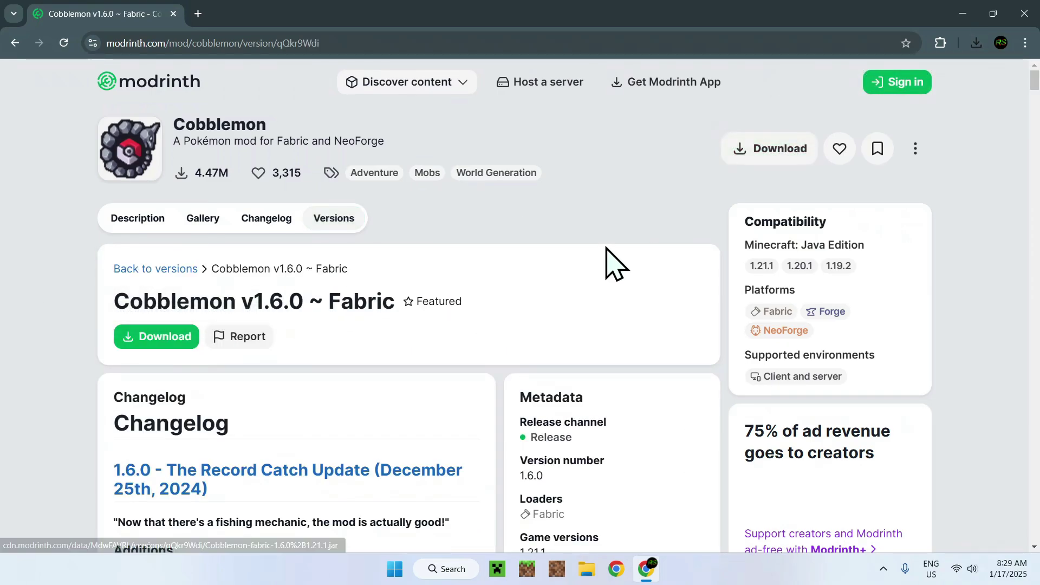
left_click_drag(1035, 81, 1035, 523)
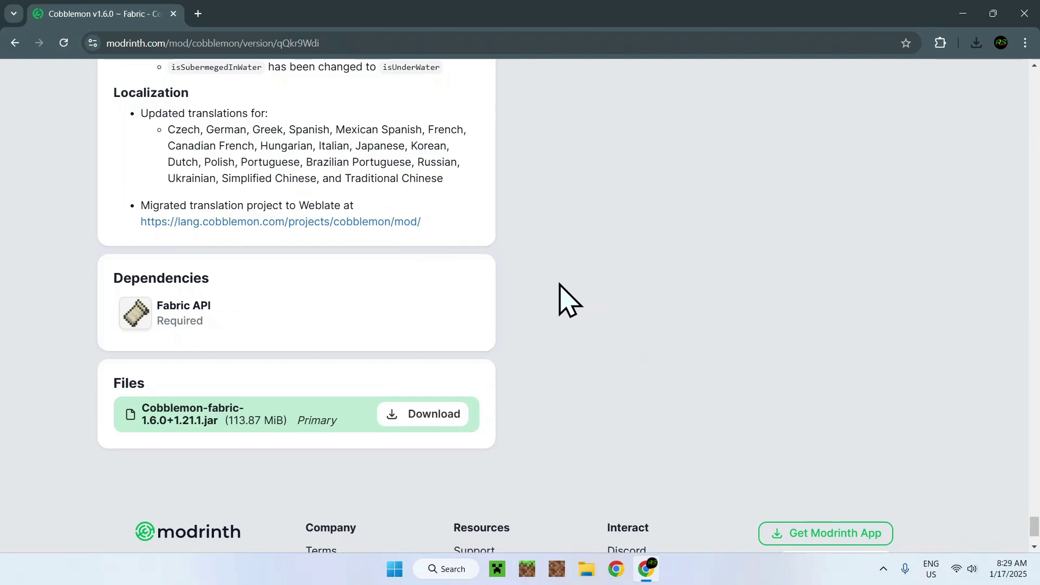
left_click(264, 311)
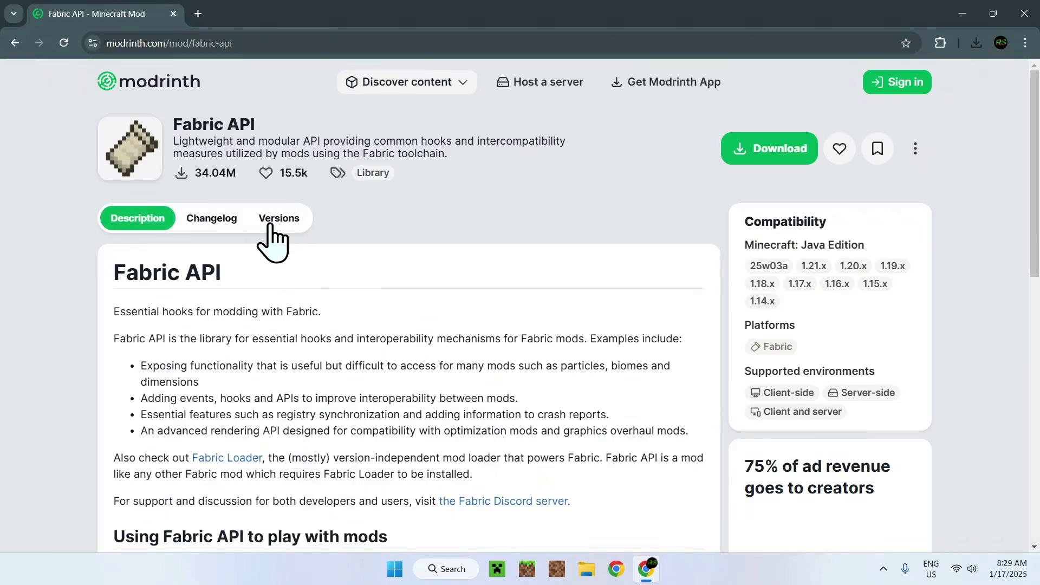
- Filter the Fabric API versions to game version 1.21.1 and download 0.114.0+1.21.1
left_click(277, 228)
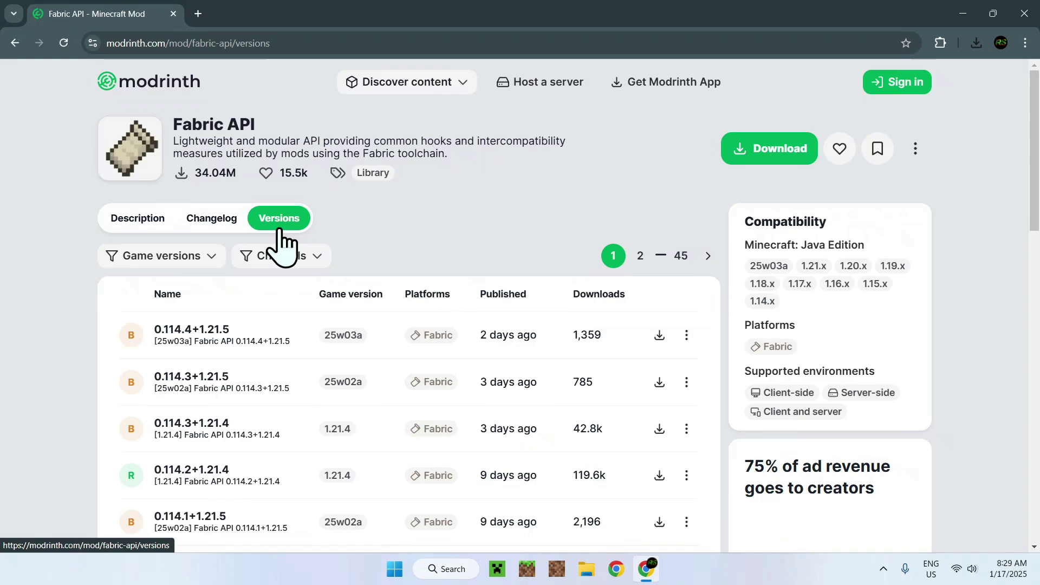
left_click(182, 257)
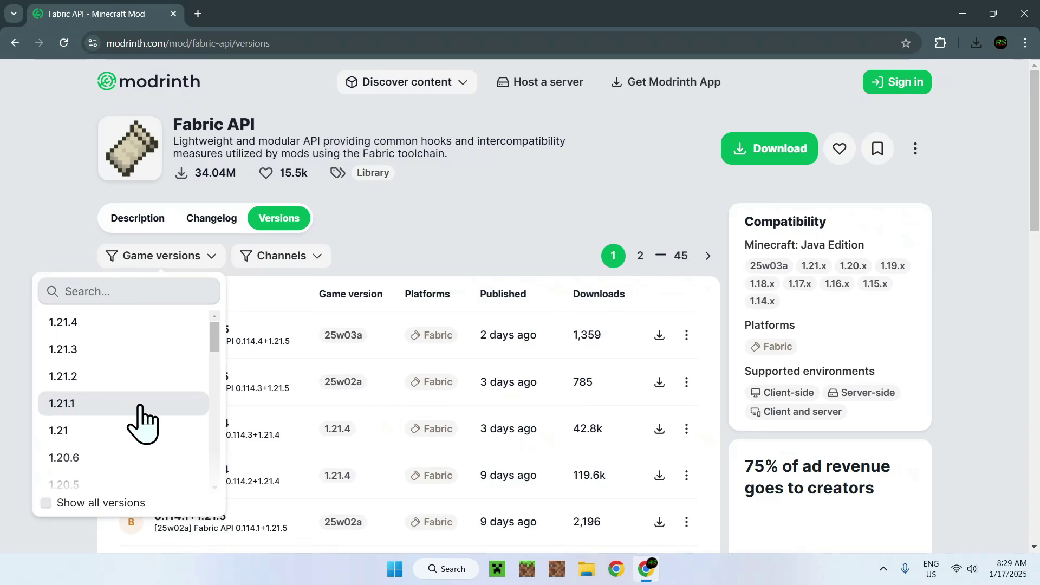
left_click(140, 406)
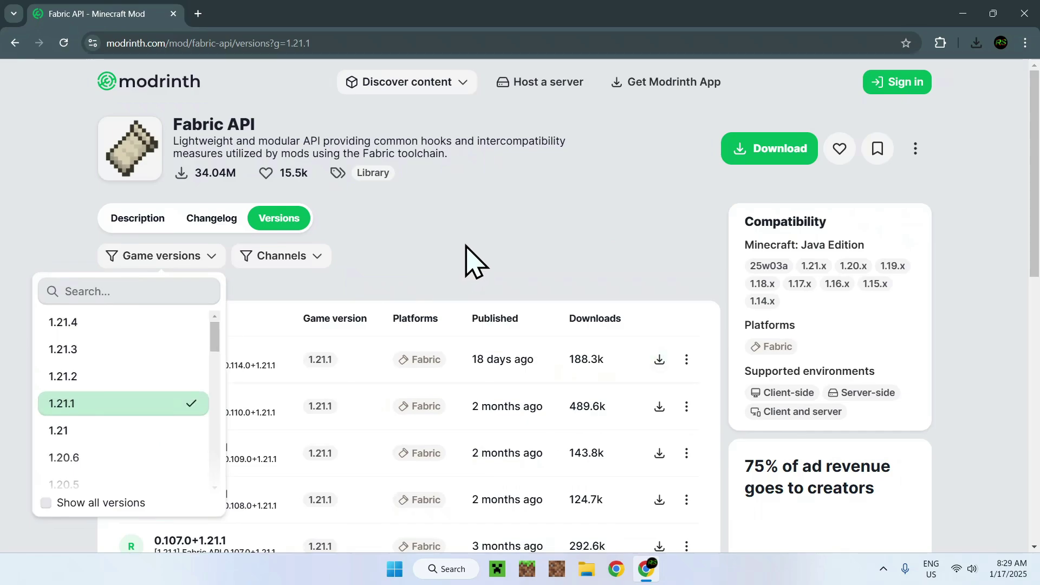
left_click(474, 263)
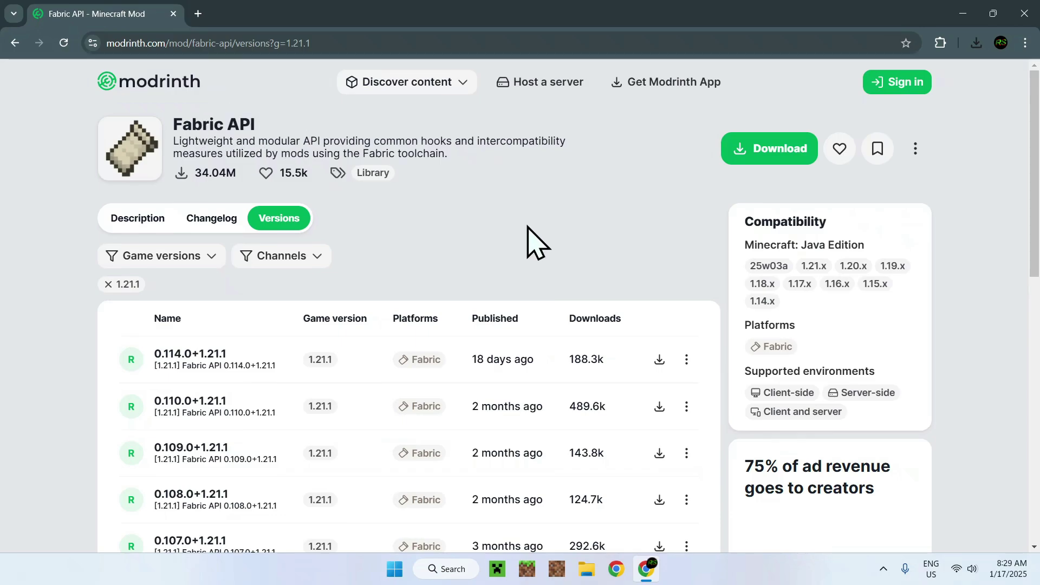
left_click(659, 360)
- Search Google for Fabric Minecraft in a new browser tab
left_click(199, 13)
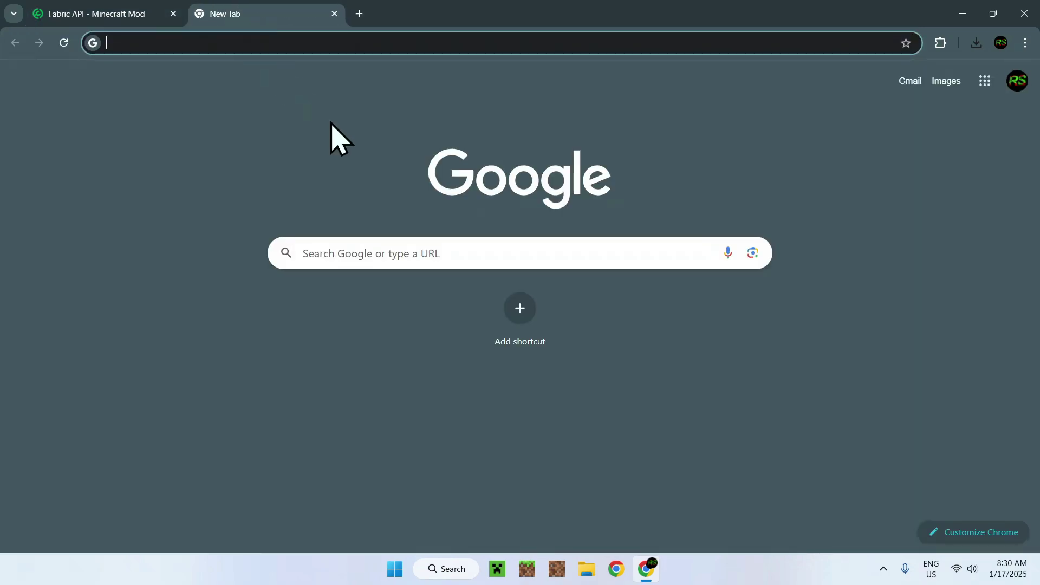
left_click(340, 252)
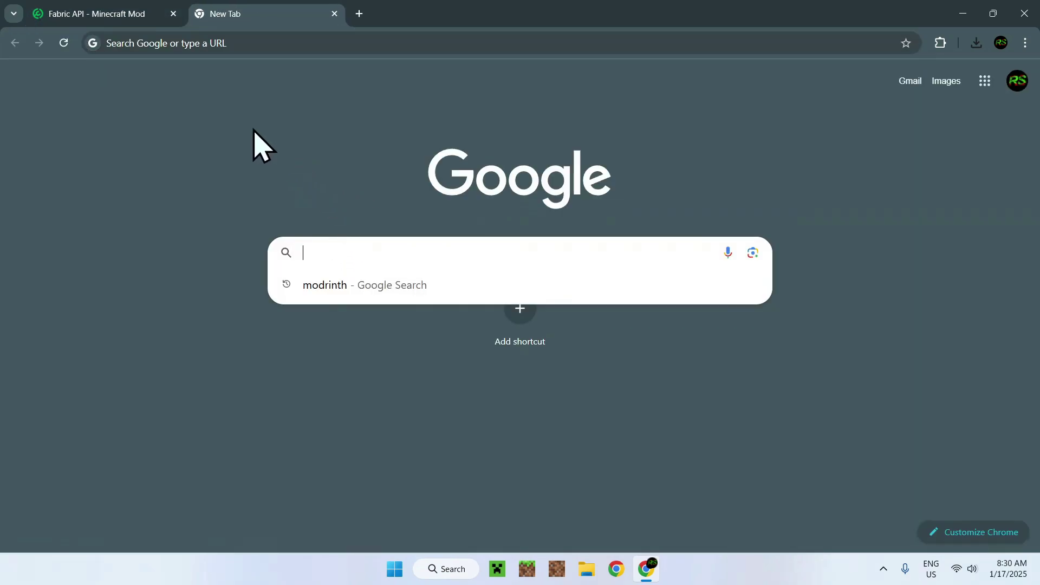
type("Fab")
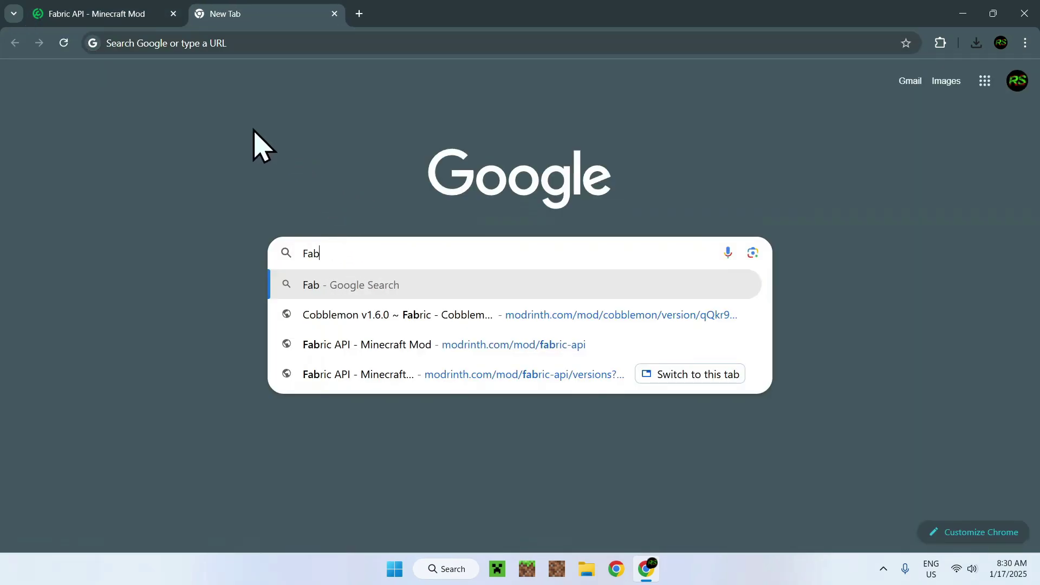
type("ric Minecraft")
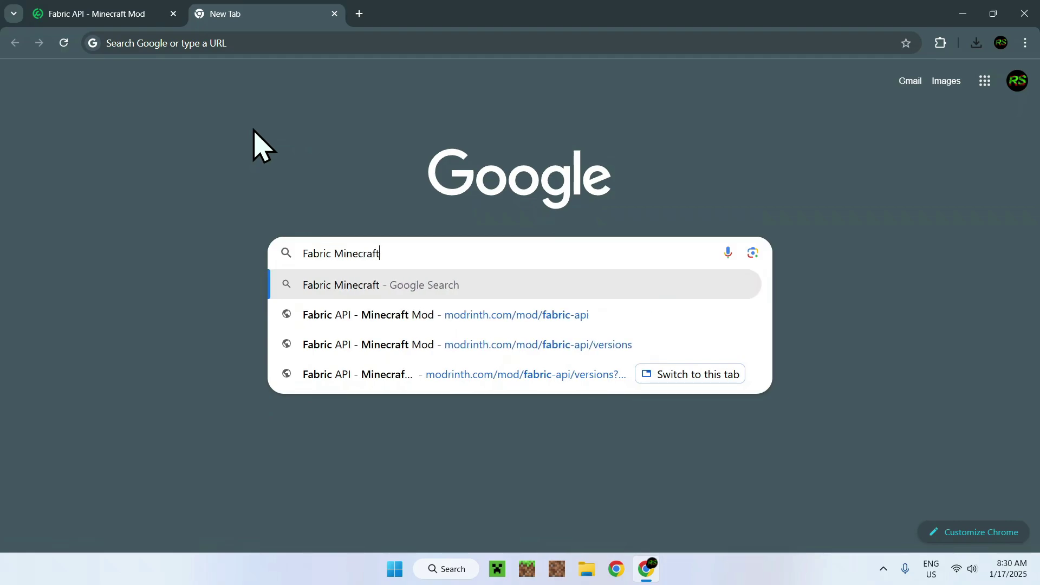
key("Return")
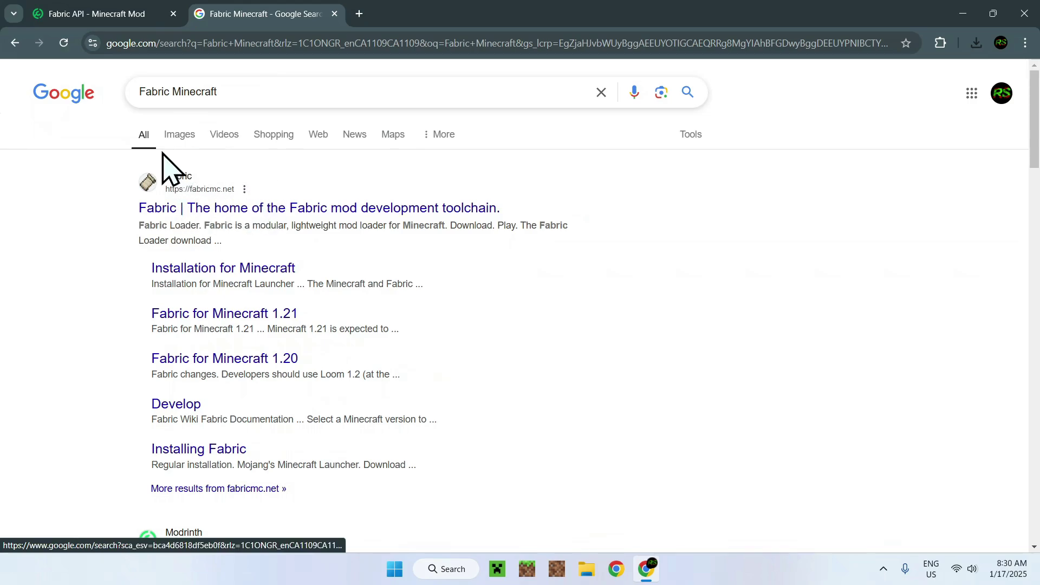
- Download the Fabric Loader installer for Windows from fabricmc.net and close the browser
left_click(182, 212)
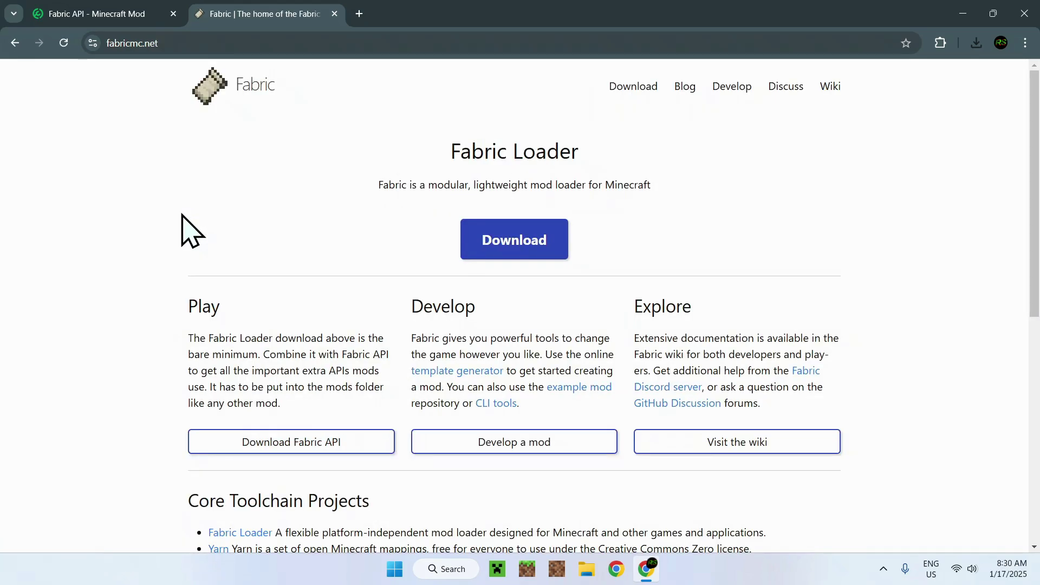
left_click(509, 256)
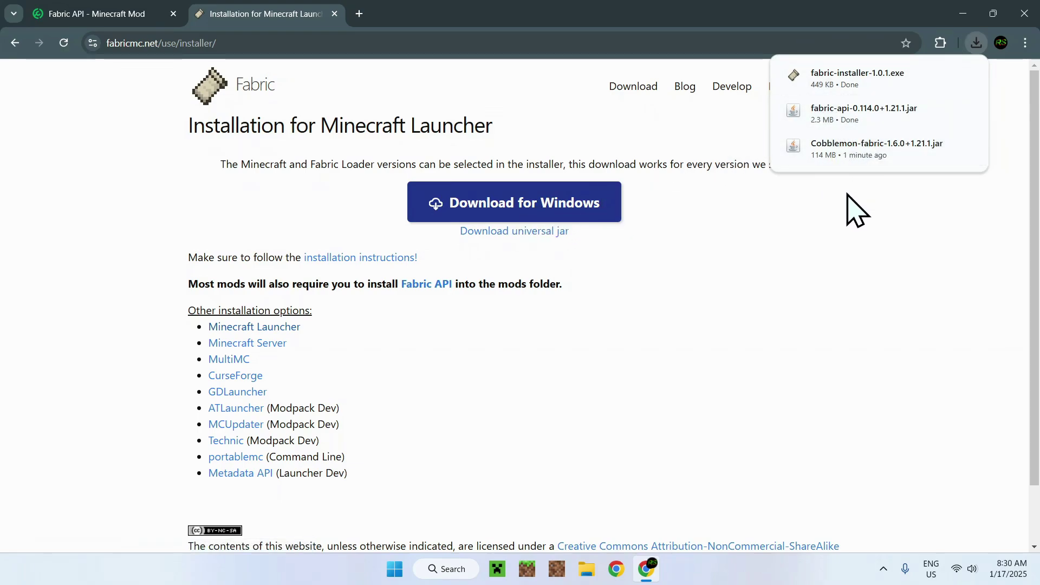
left_click(1025, 20)
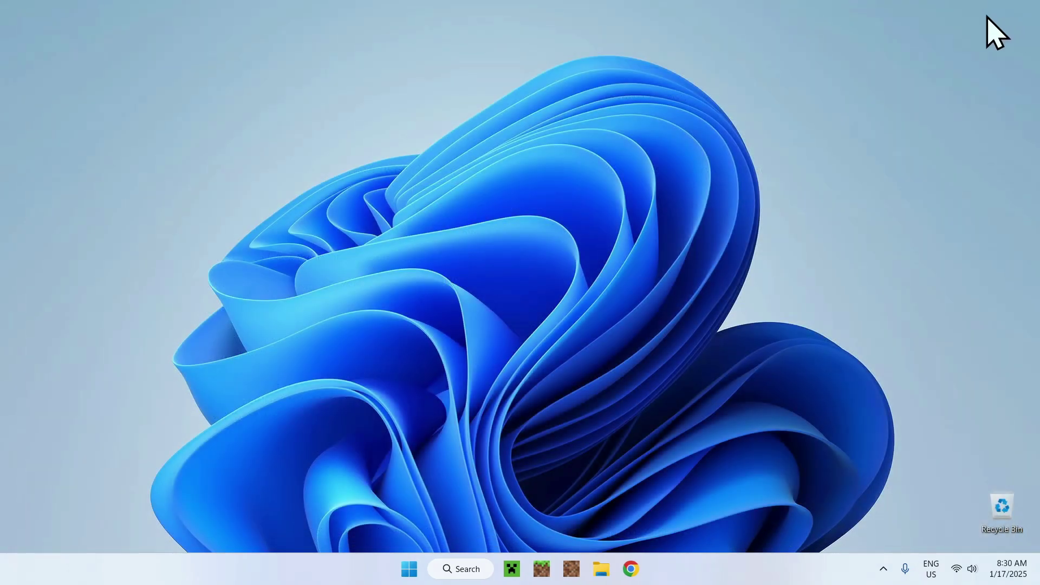
- Switch to File Explorer, go to the Downloads folder and run fabric-installer-1.0.1.exe
left_click(601, 568)
left_click(92, 193)
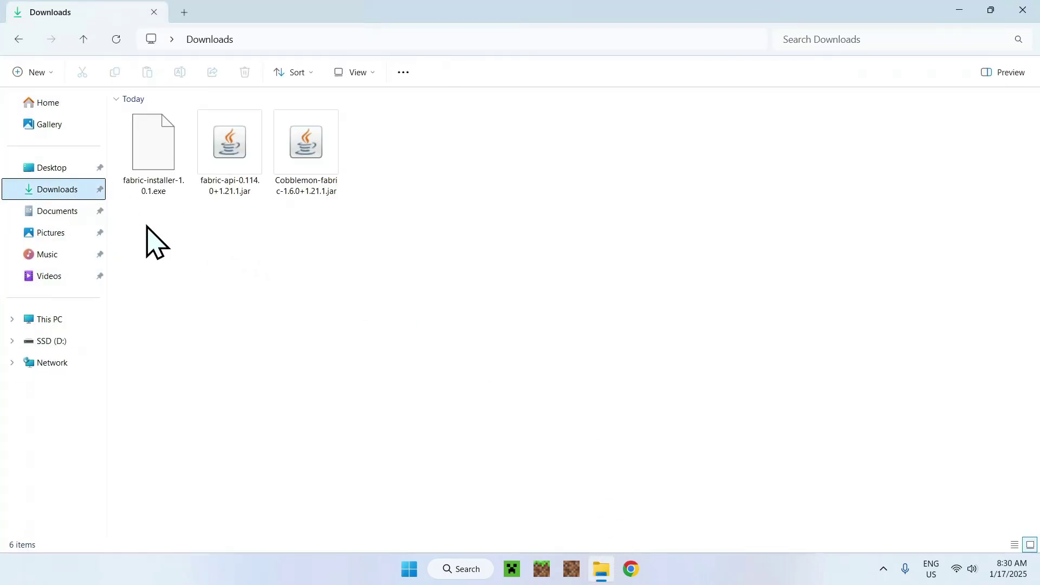
left_click_drag(124, 232, 332, 232)
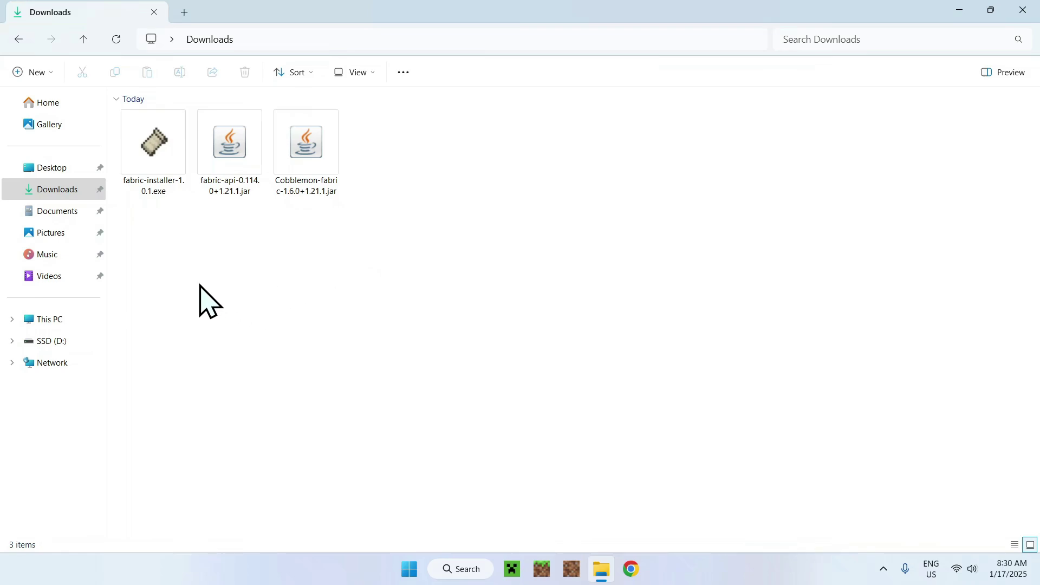
double_click(153, 191)
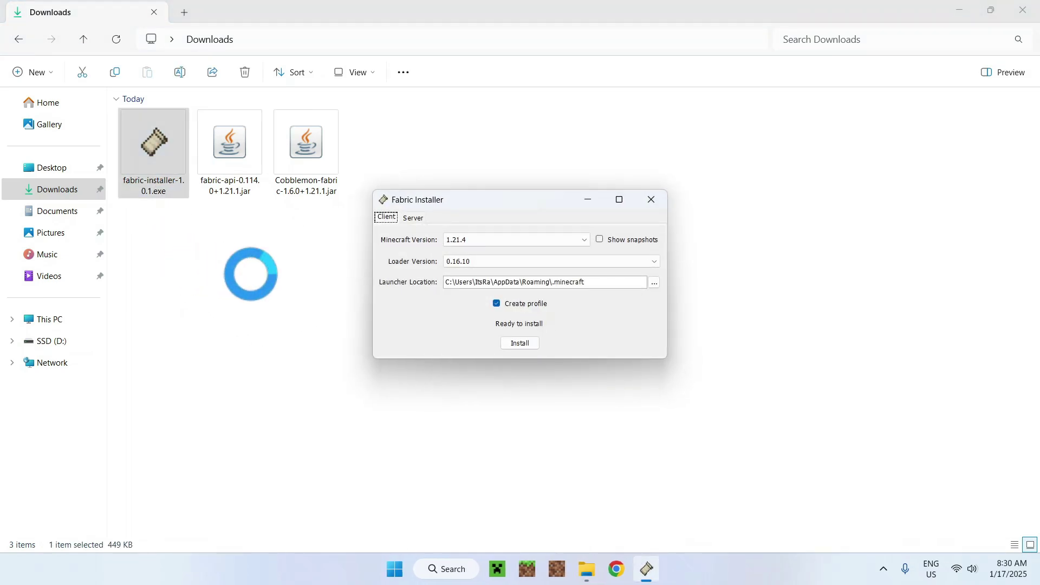
- Install the Fabric client for Minecraft version 1.21.1 with loader version 0.16.10, then close the installer
left_click(452, 241)
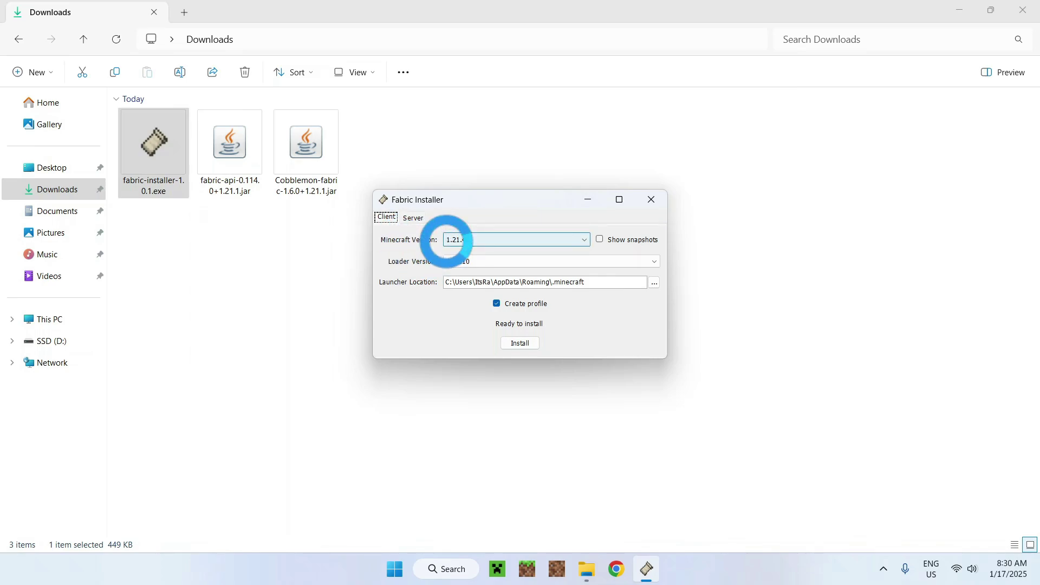
left_click(449, 275)
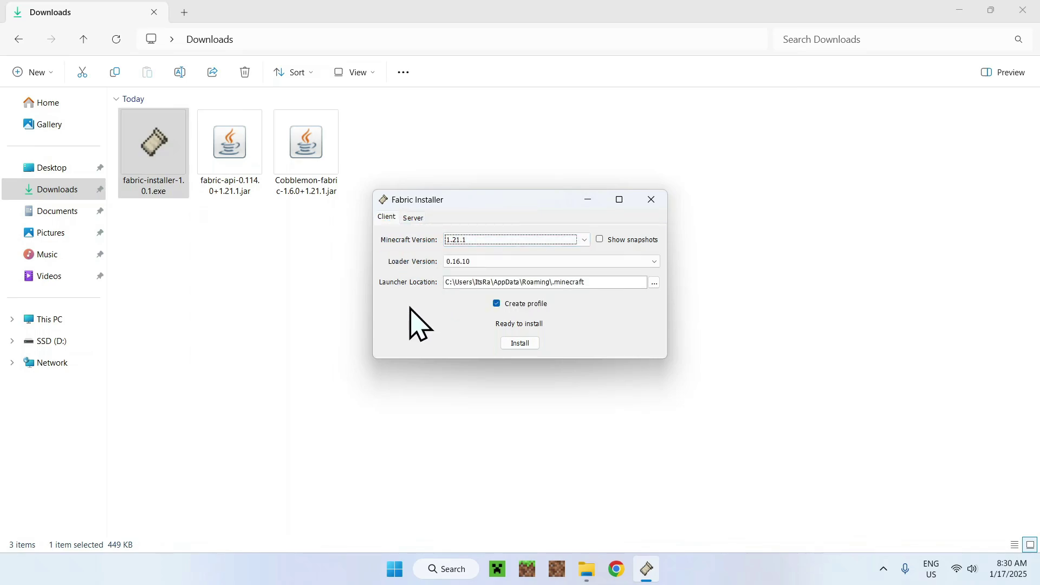
left_click(519, 343)
left_click(519, 310)
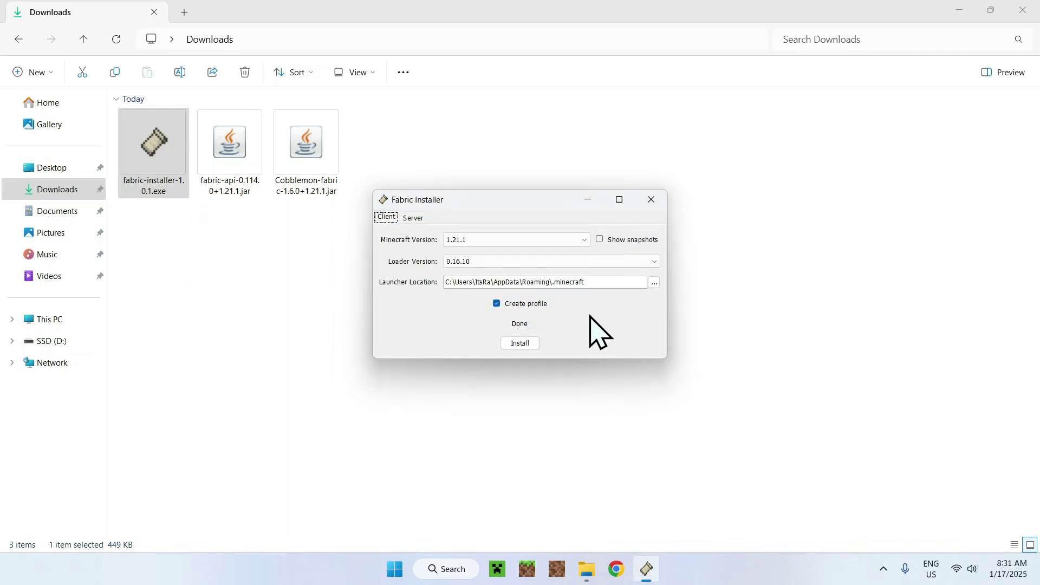
left_click(650, 207)
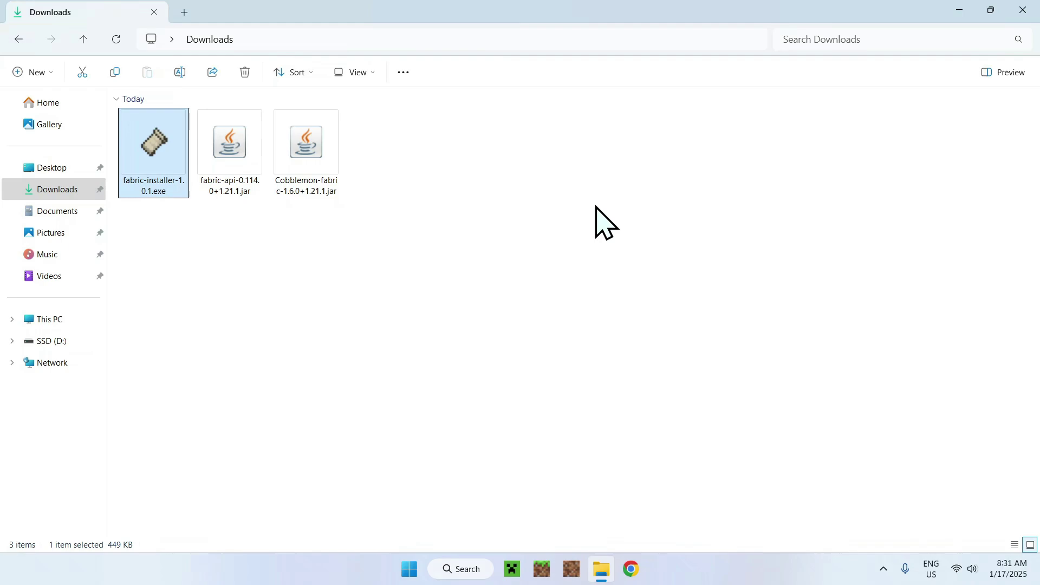
- Switch to the Minecraft Launcher
left_click(511, 569)
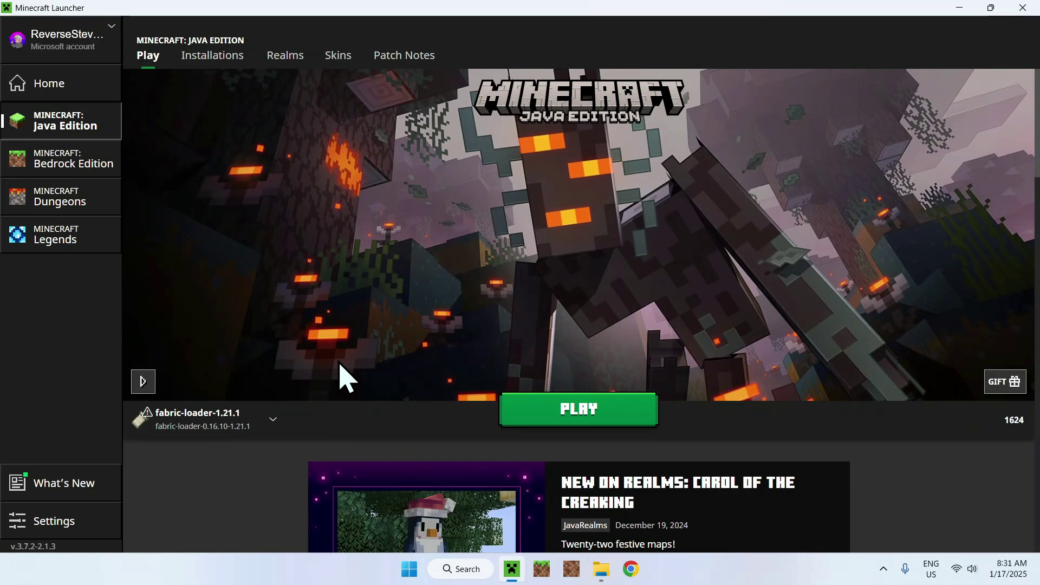
- Open the game folder of the fabric-loader-1.21.1 installation and go into its mods folder
left_click(212, 57)
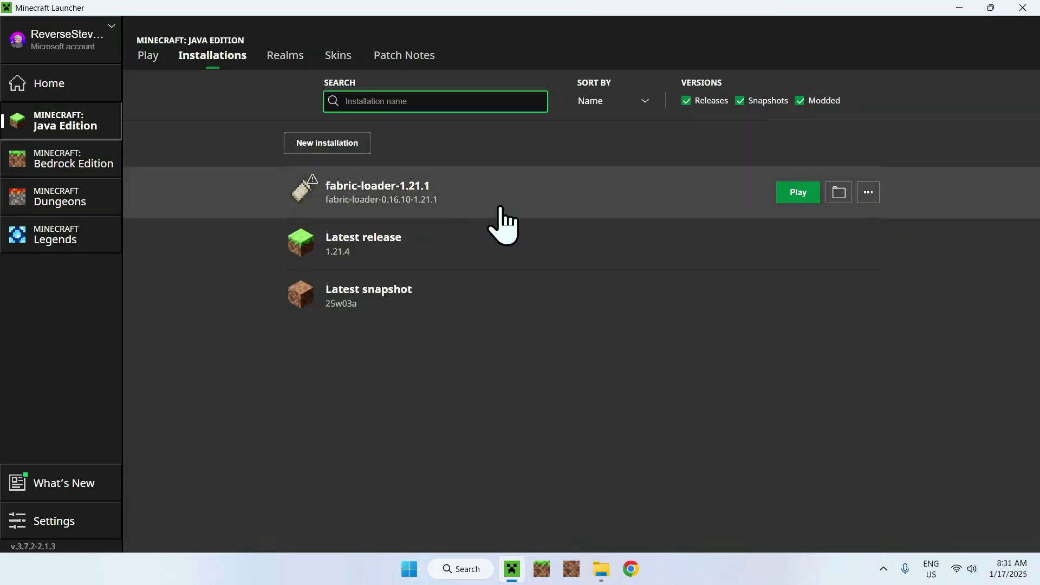
left_click(835, 196)
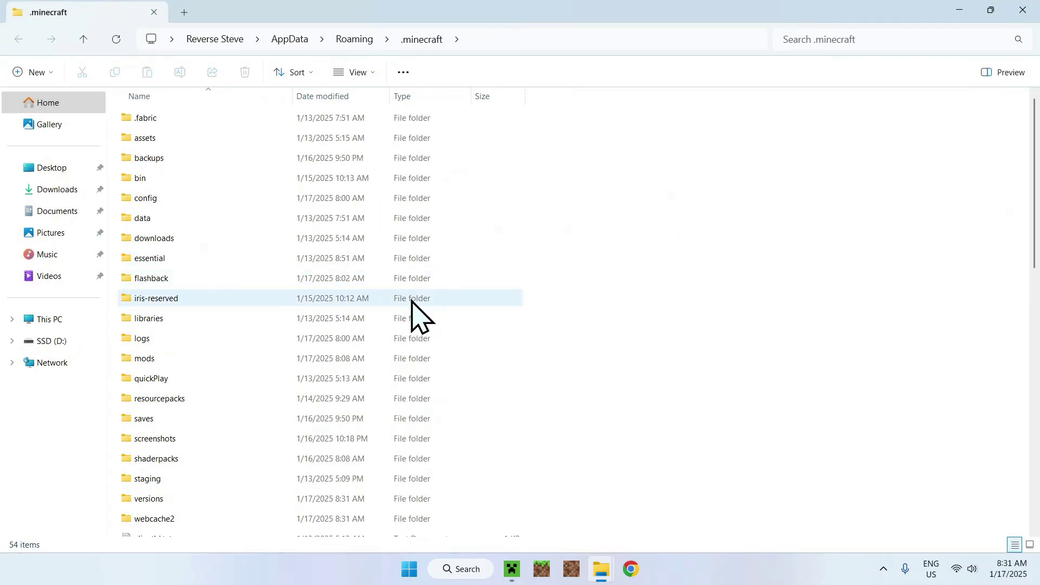
left_click(311, 358)
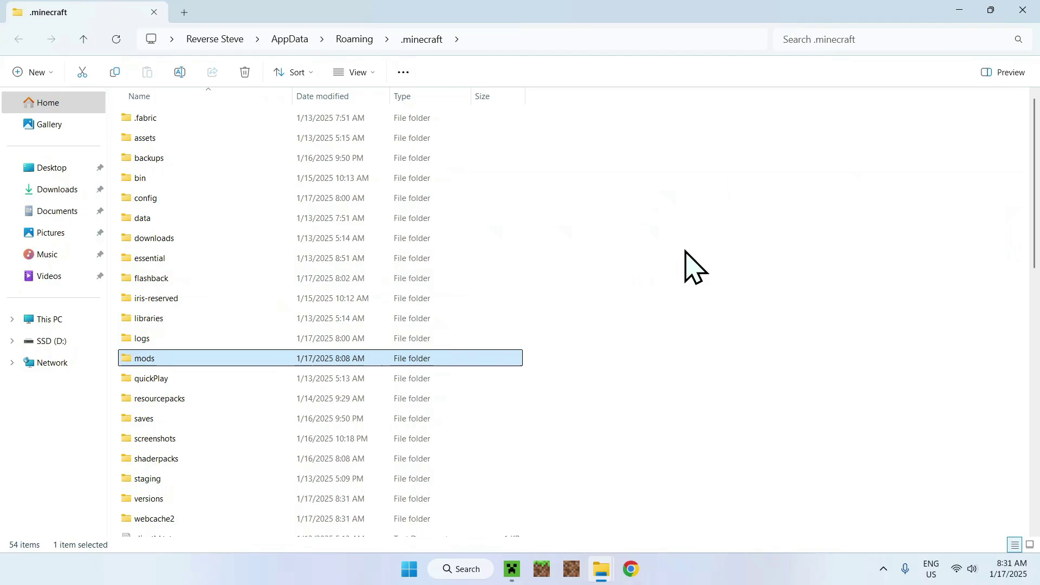
double_click(247, 357)
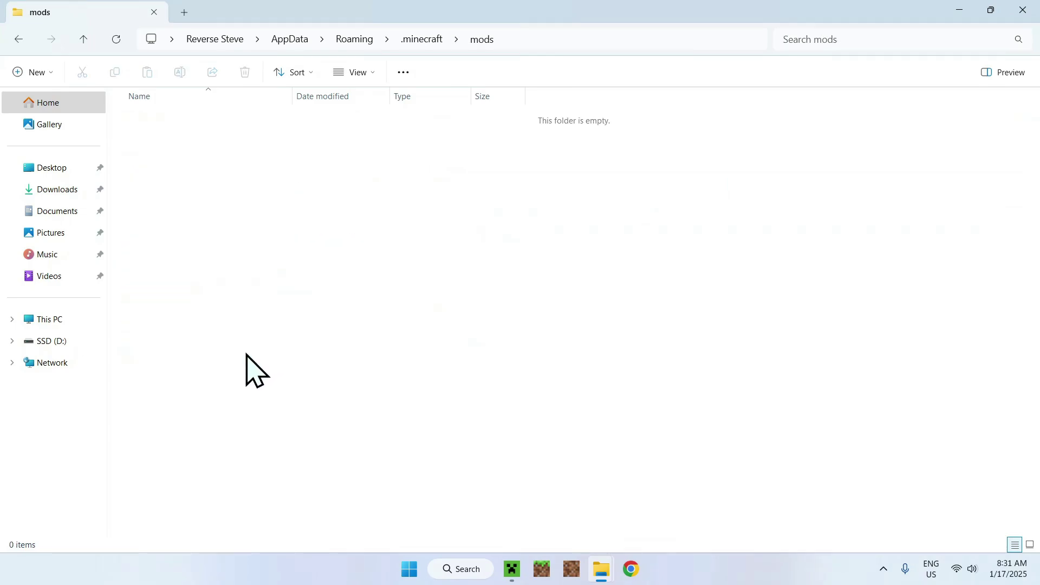
- Copy fabric-api-0.114.0+1.21.1.jar and Cobblemon-fabric-1.6.0+1.21.1.jar from Downloads into the .minecraft mods folder
left_click(59, 189)
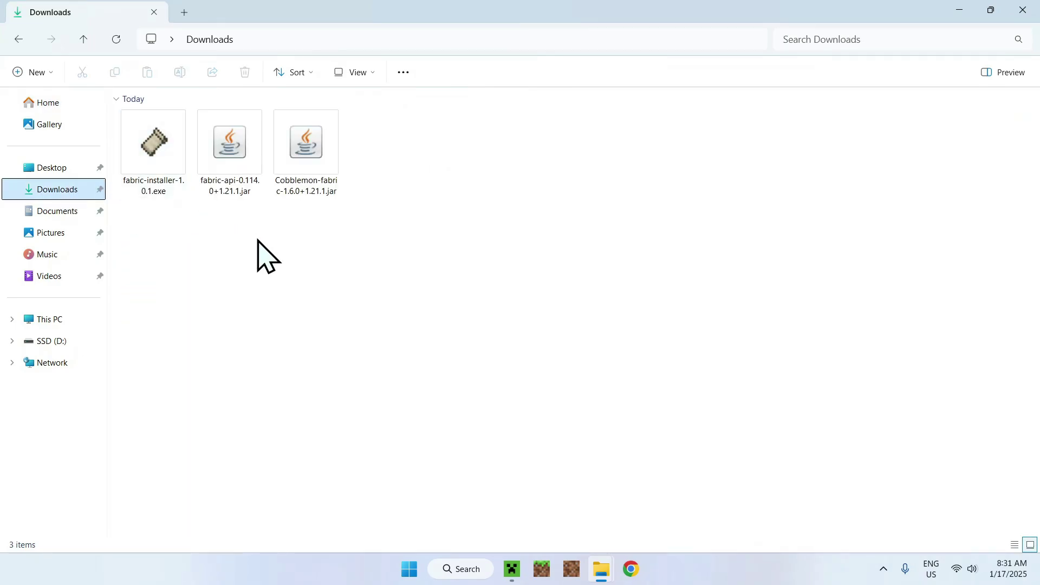
left_click_drag(392, 270, 216, 162)
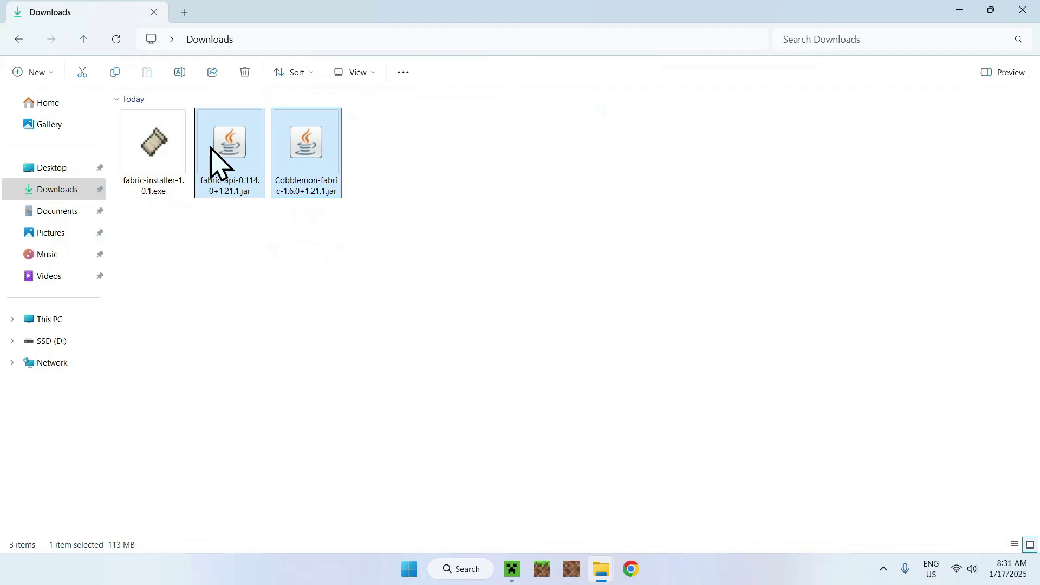
left_click(116, 76)
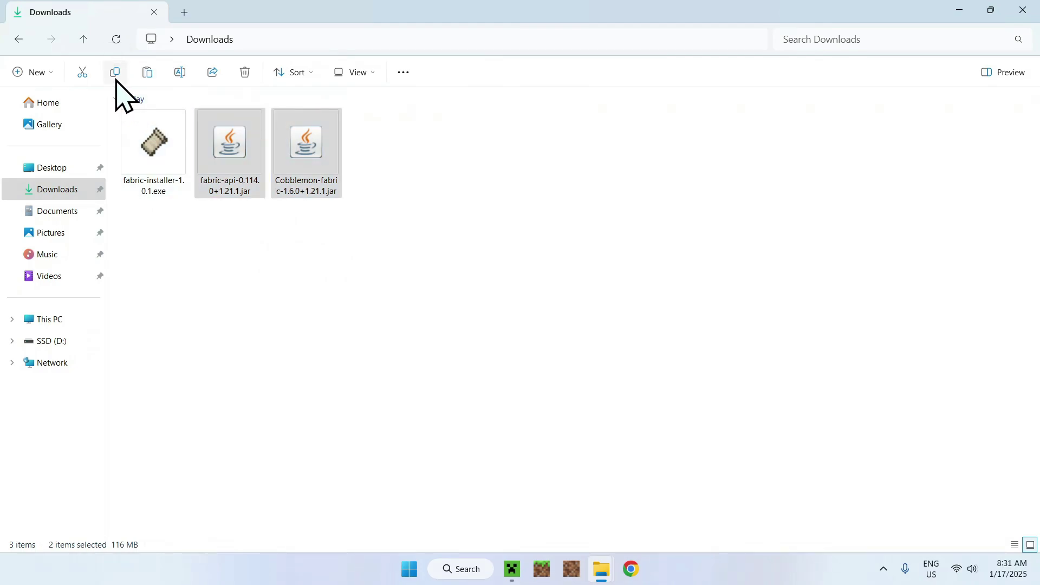
left_click(20, 41)
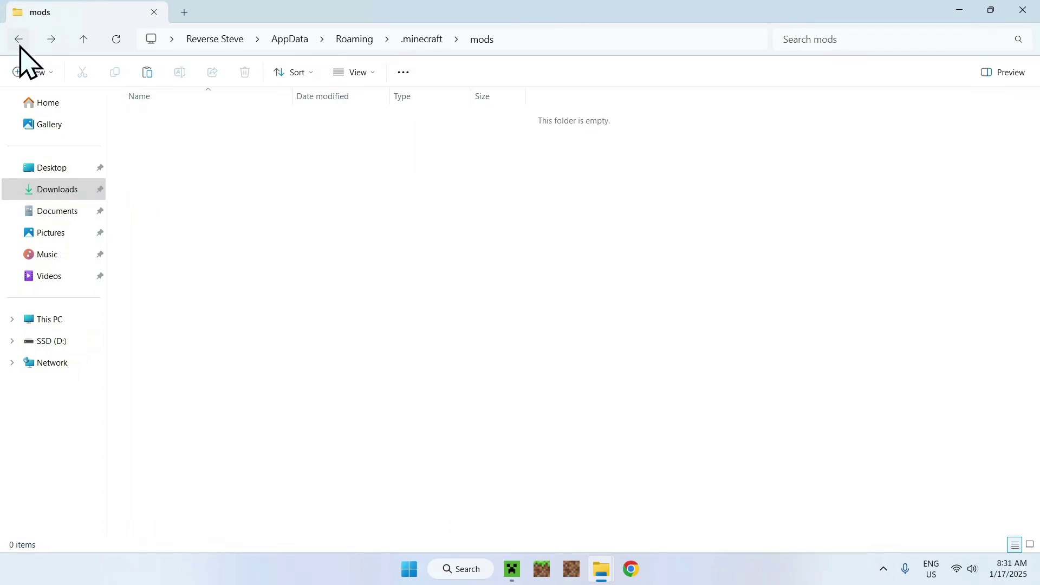
left_click(148, 73)
left_click(229, 213)
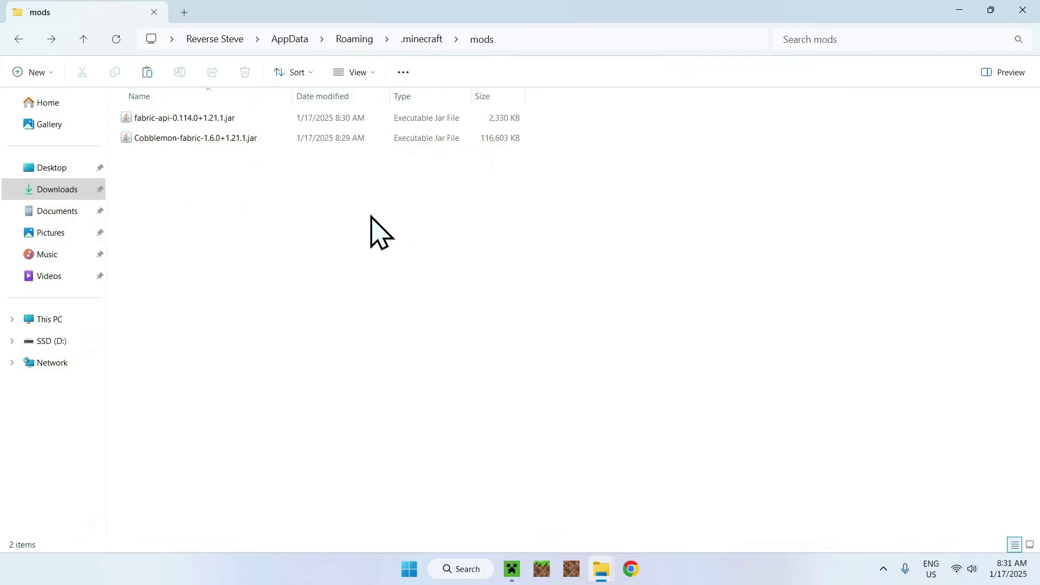
- Switch to the Minecraft Launcher, start fabric-loader-1.21.1 with its risk warning accepted and turned off, and maximize the game window
left_click(512, 570)
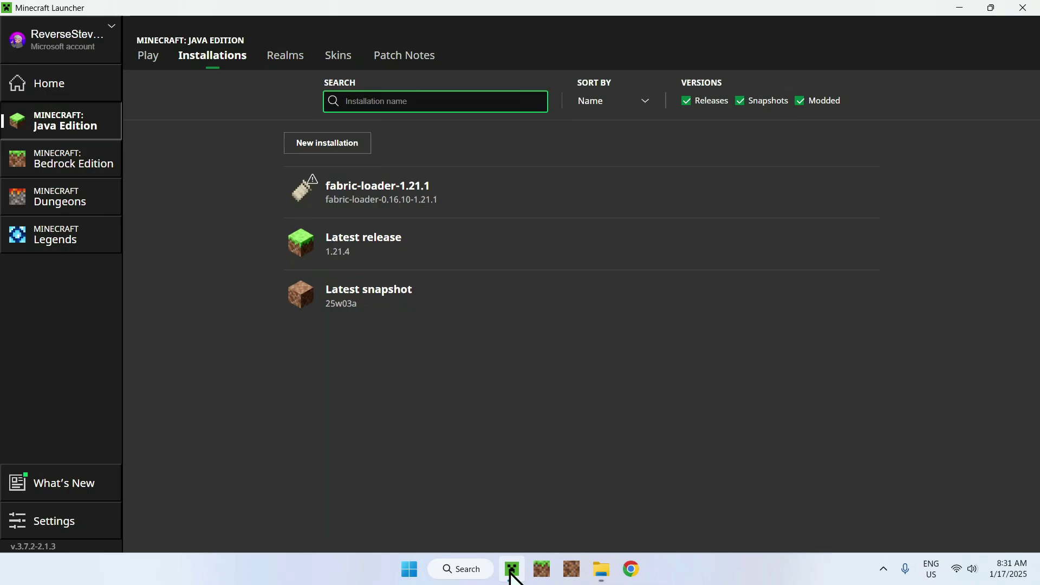
left_click(148, 64)
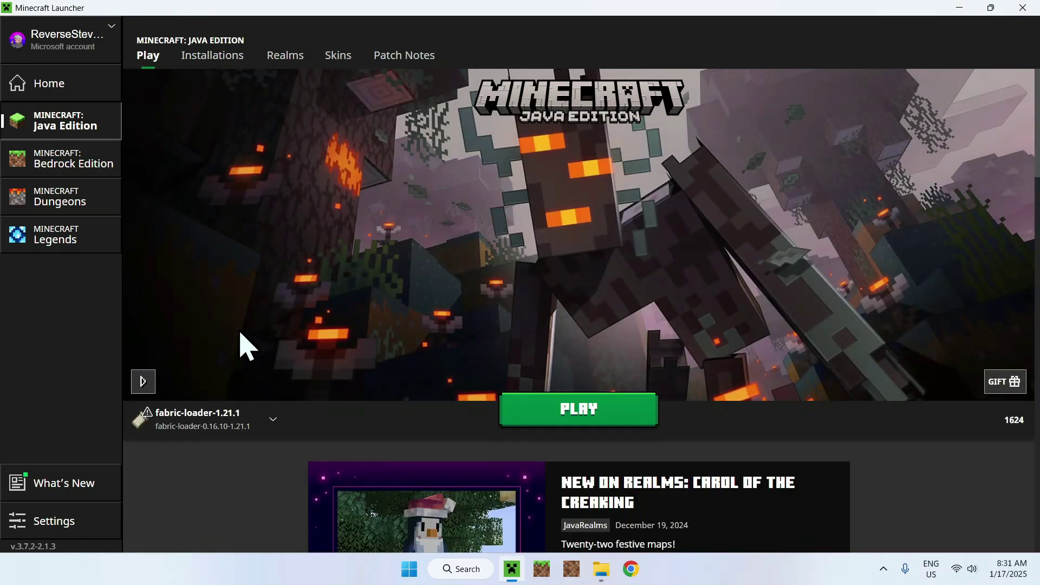
left_click(578, 418)
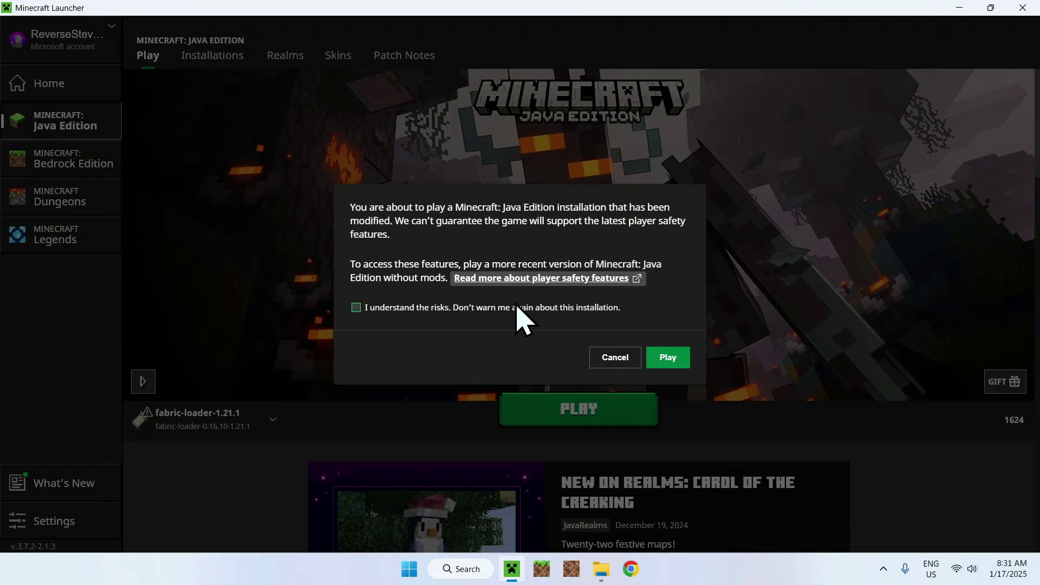
left_click(500, 310)
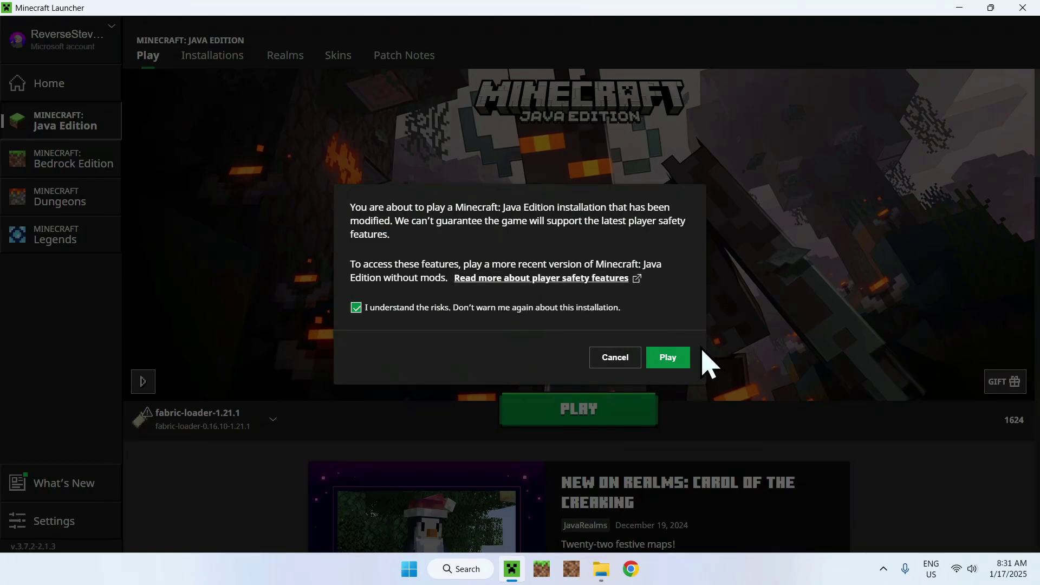
left_click(667, 359)
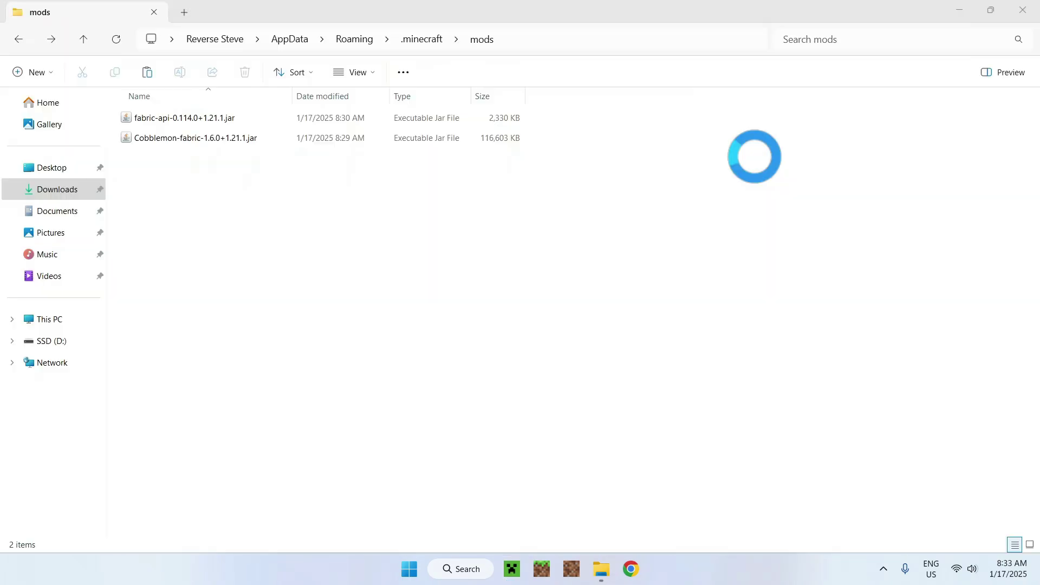
key("alt+Tab")
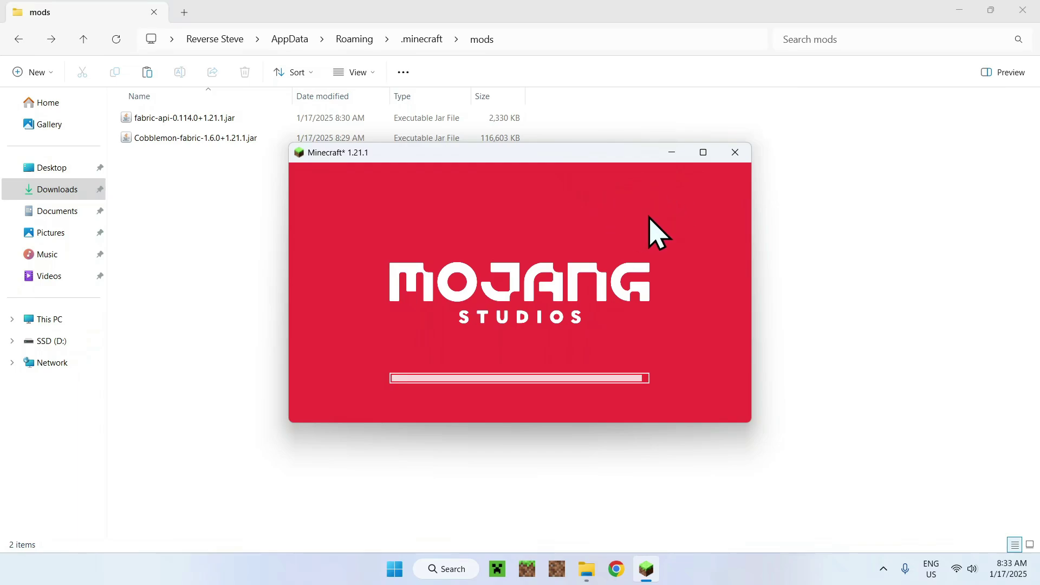
left_click(703, 154)
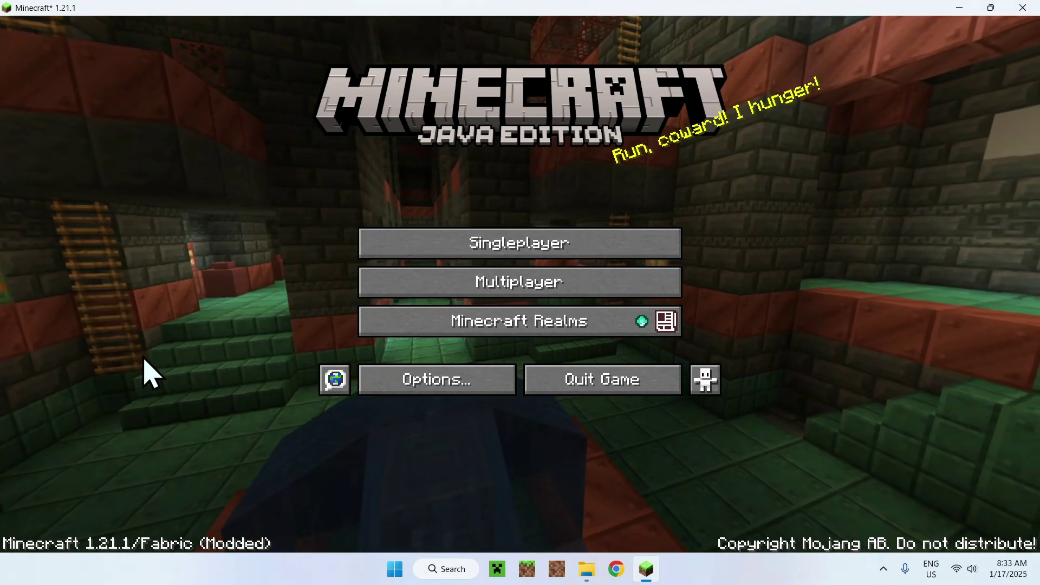
- Create a new singleplayer world with the game mode set to Creative
left_click(509, 253)
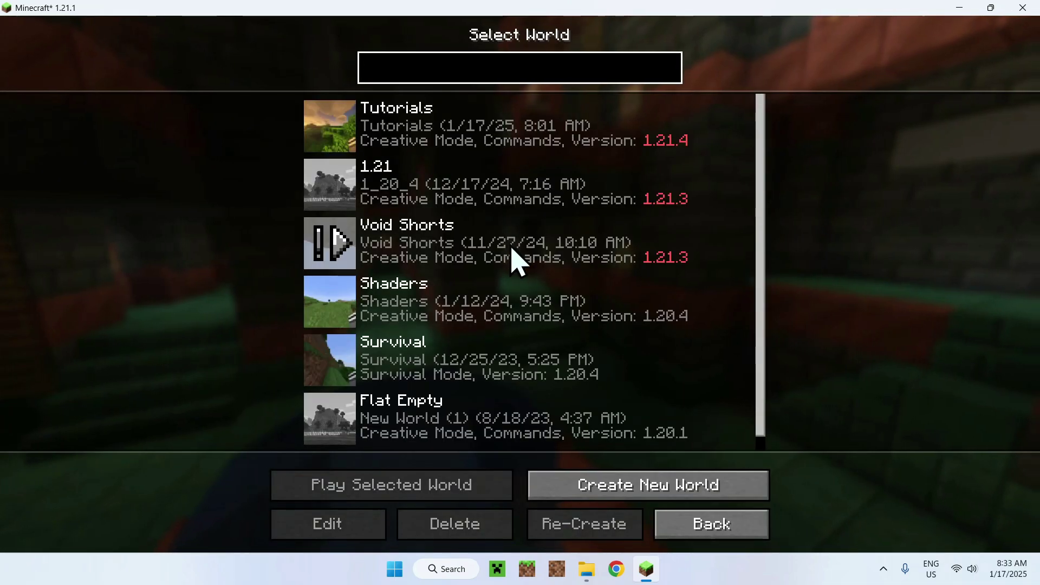
left_click(656, 486)
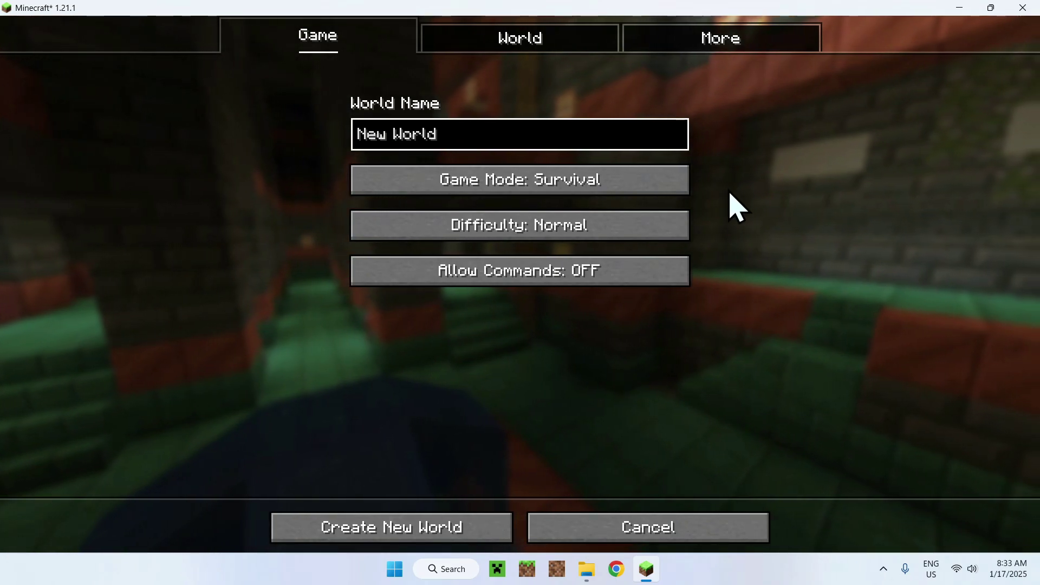
left_click(680, 183)
left_click(679, 182)
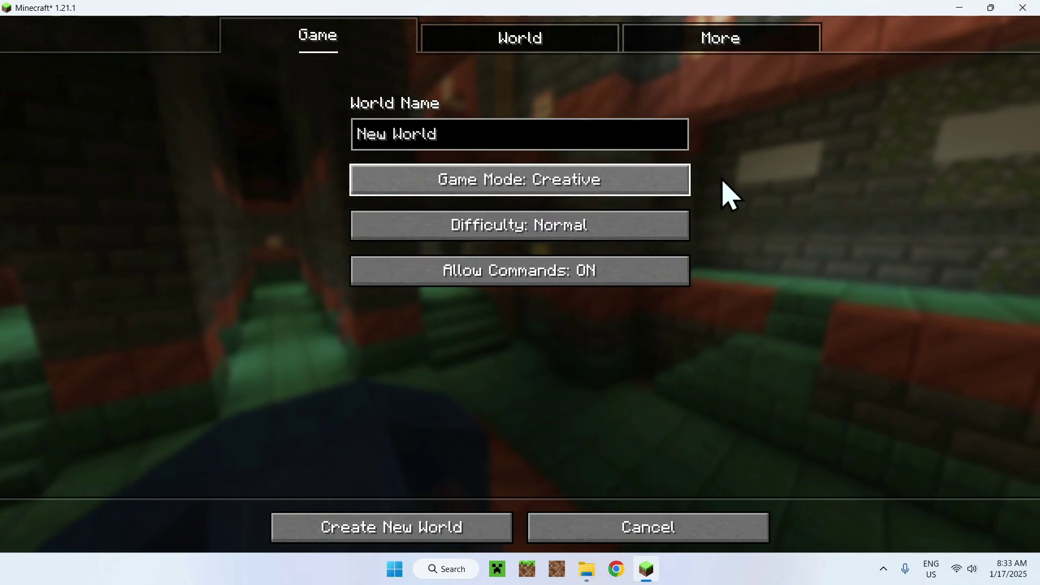
left_click(407, 521)
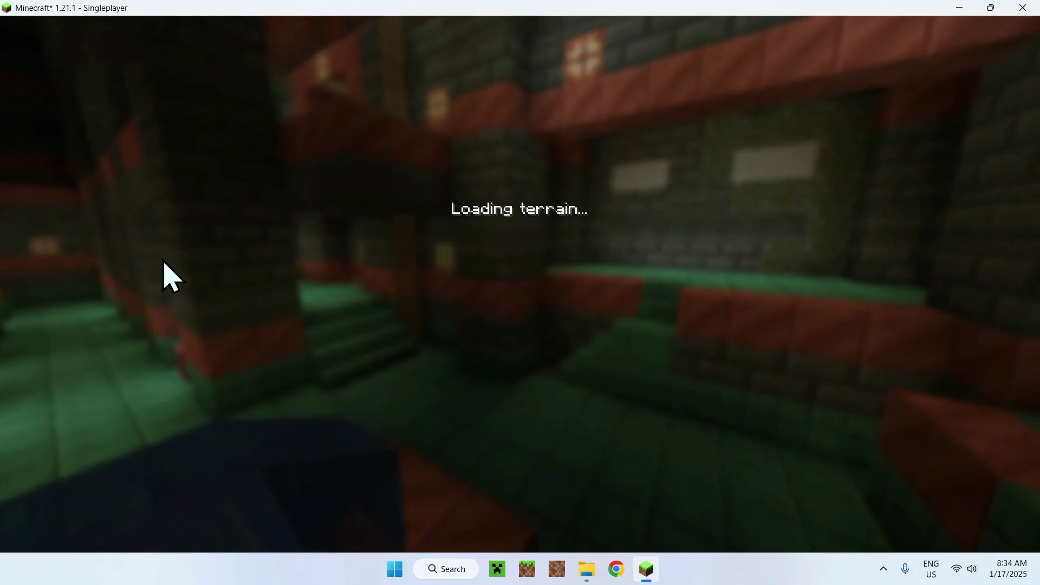
- Move through the new world and look over the landscape for Cobblemon content
key("w")
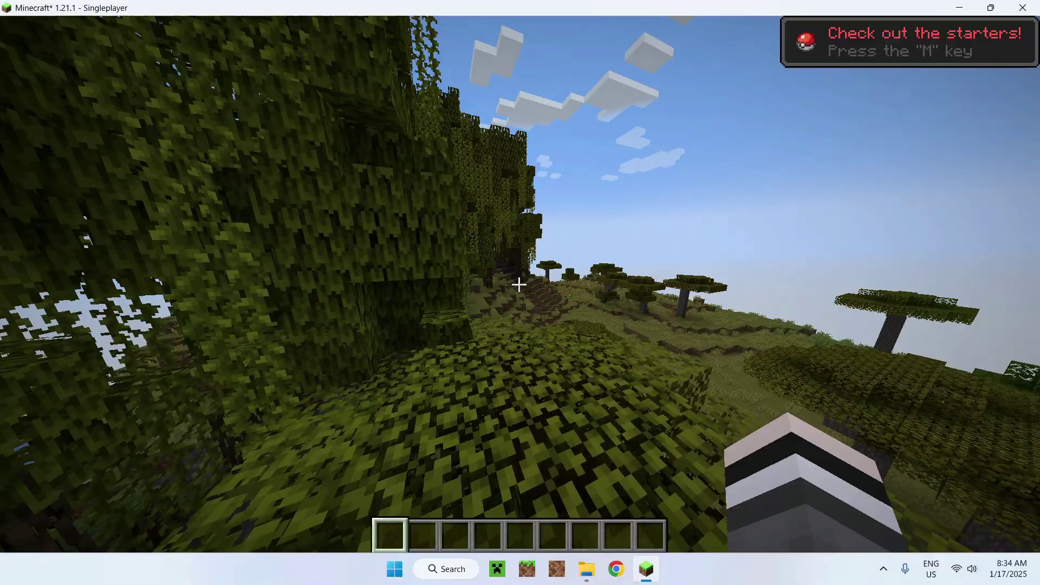
key("w")
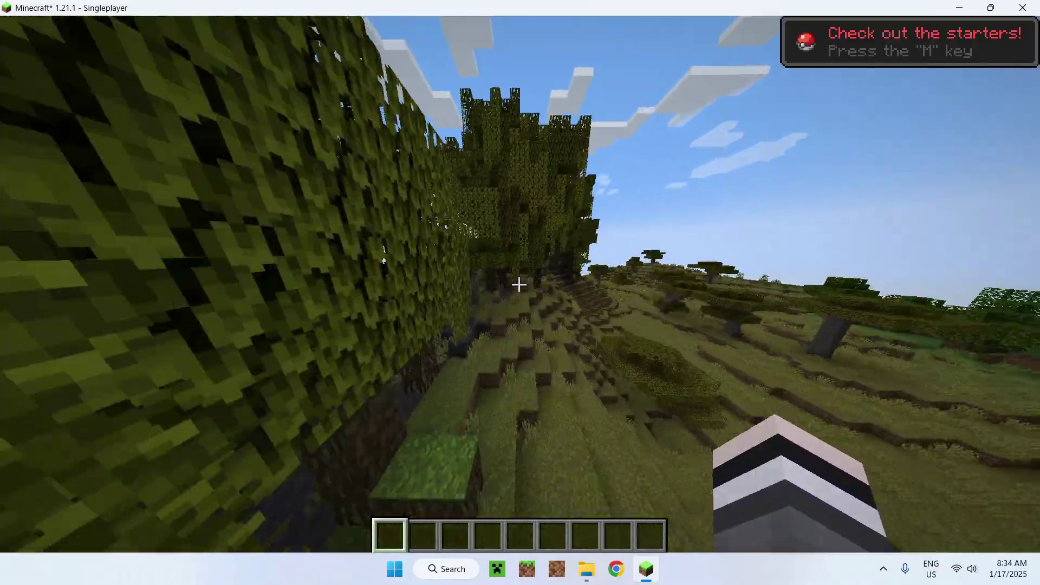
key("w")
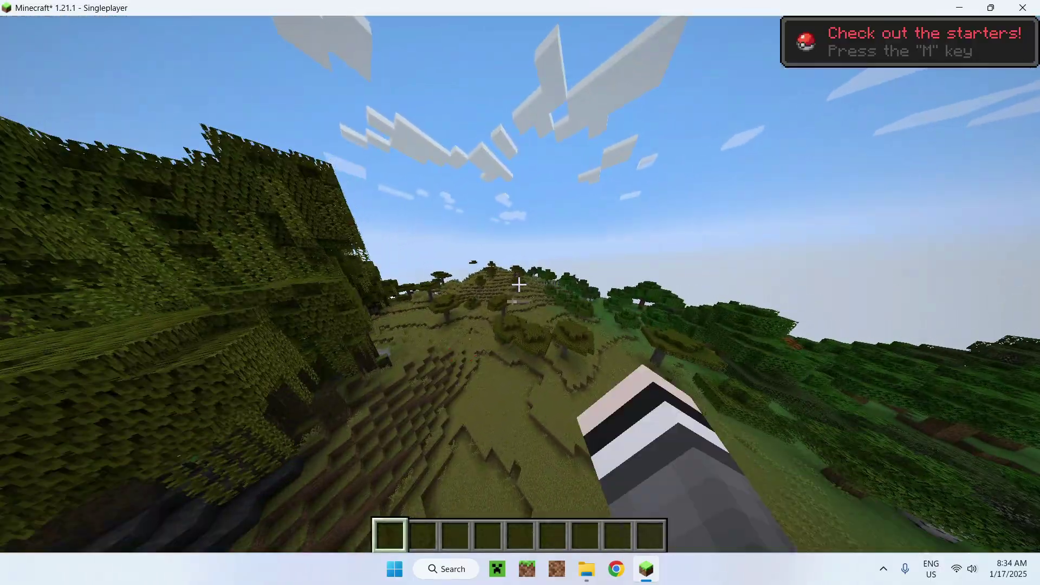
key("w")
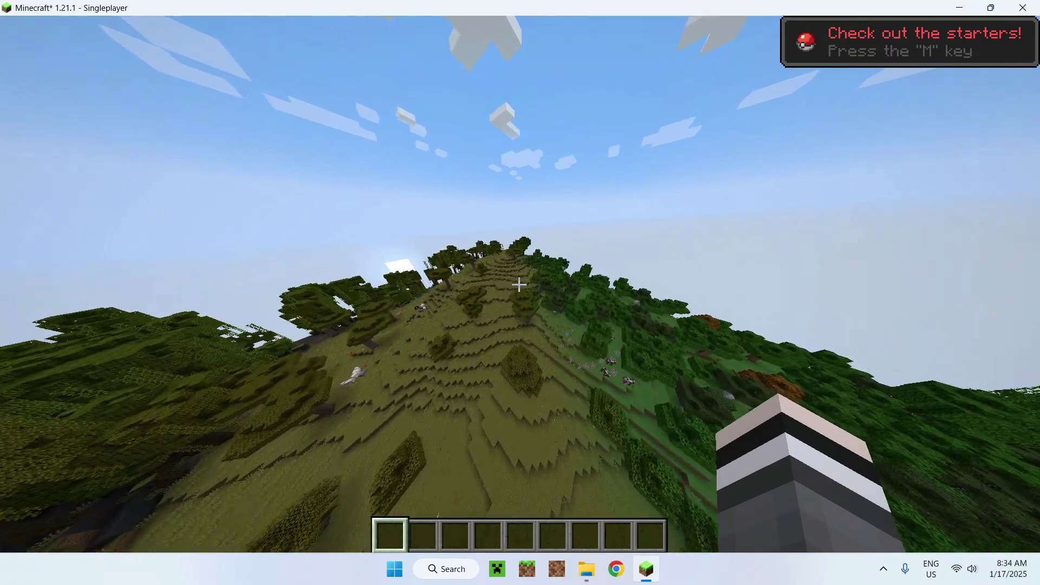
key("w")
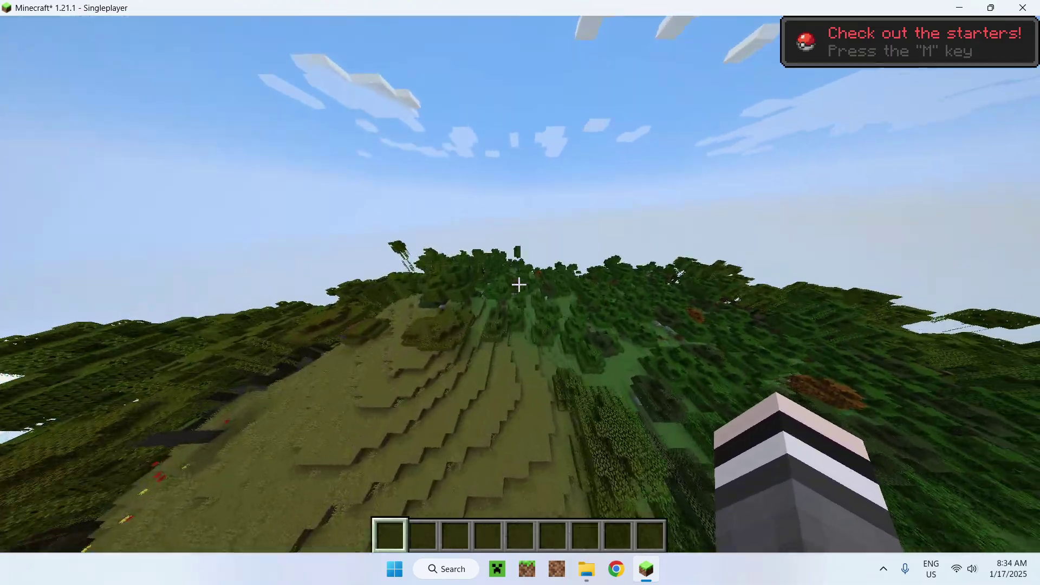
key("w")
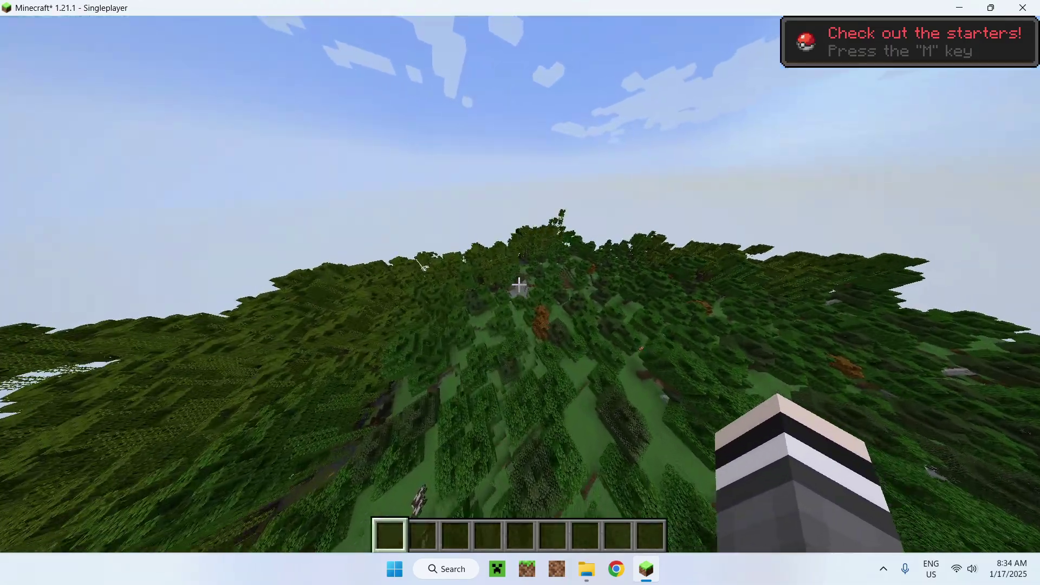
key("w")
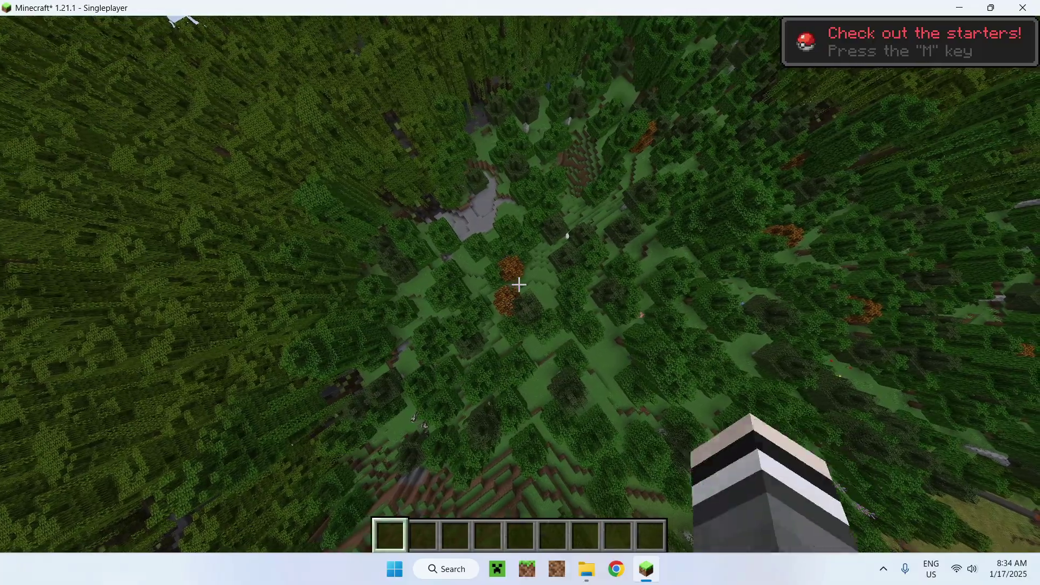
key("w")
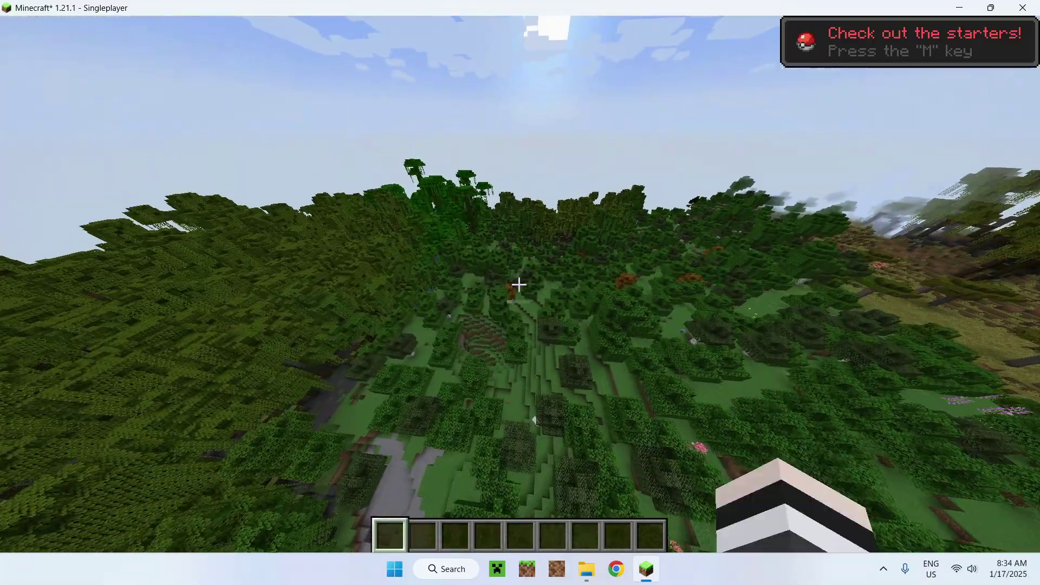
key("w")
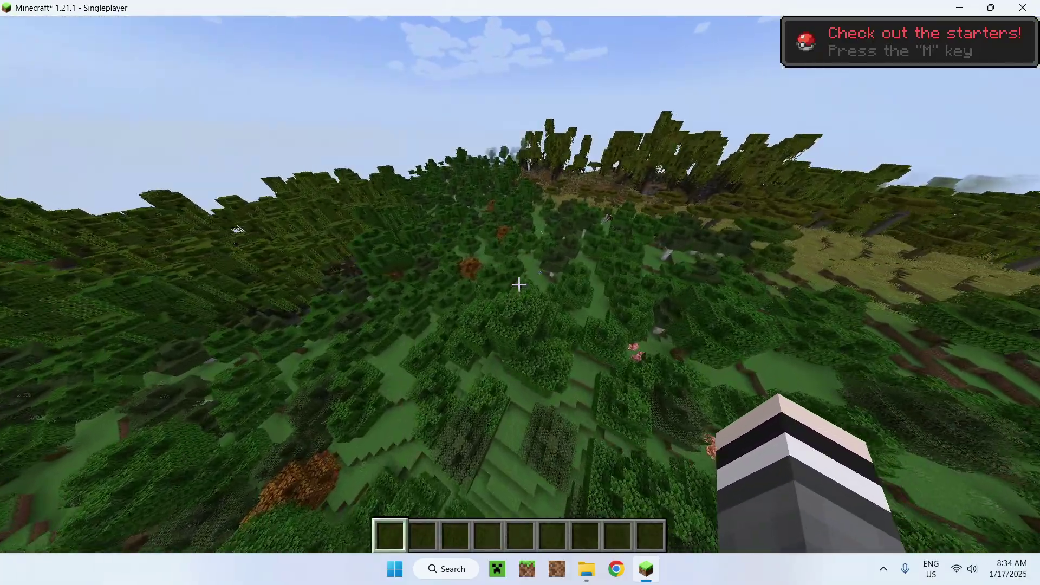
key("w")
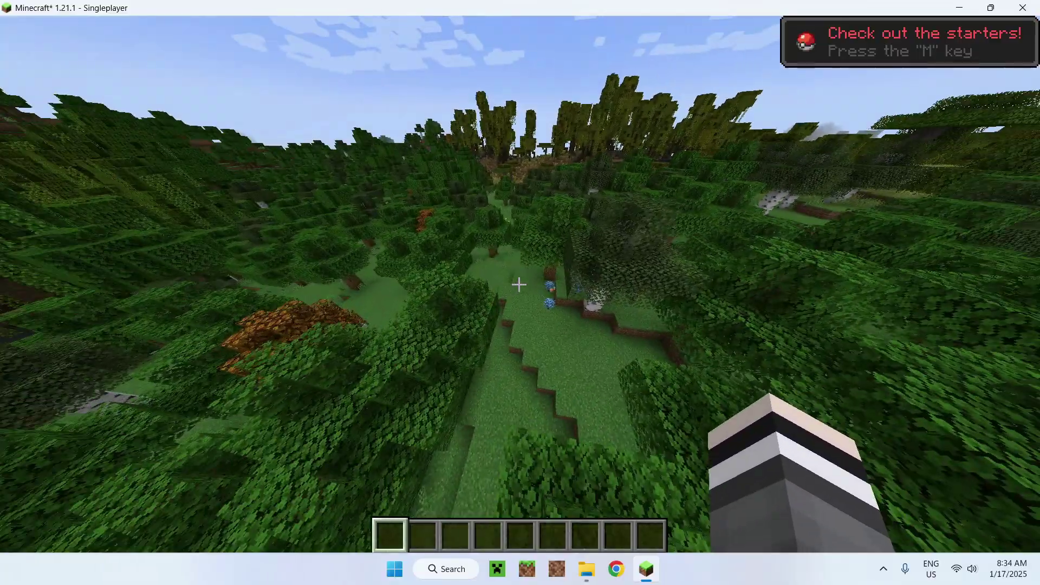
key("w")
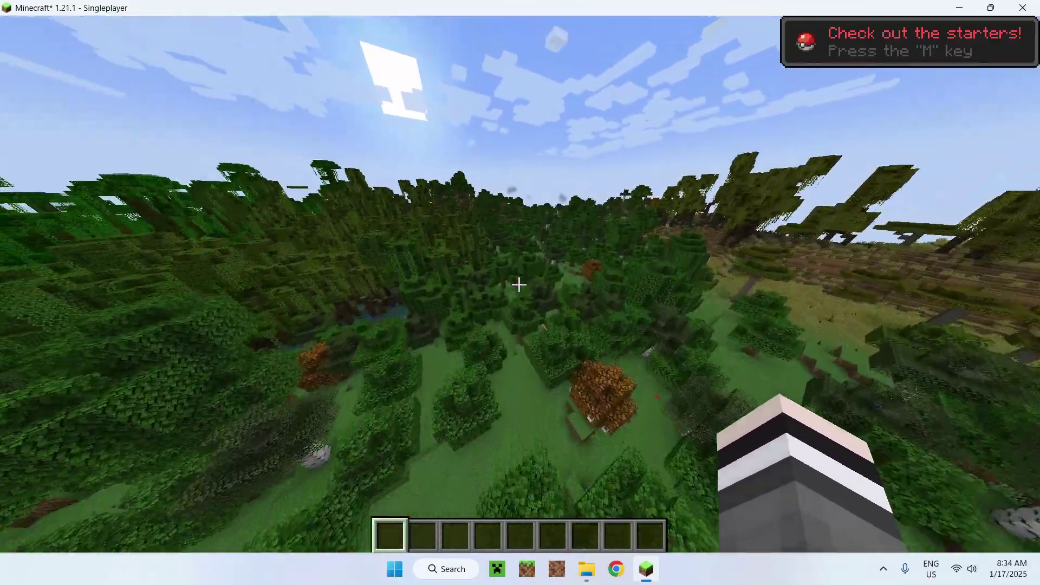
- Check the Cobblemon Agriculture items in the creative inventory, and close the inventory
key("e")
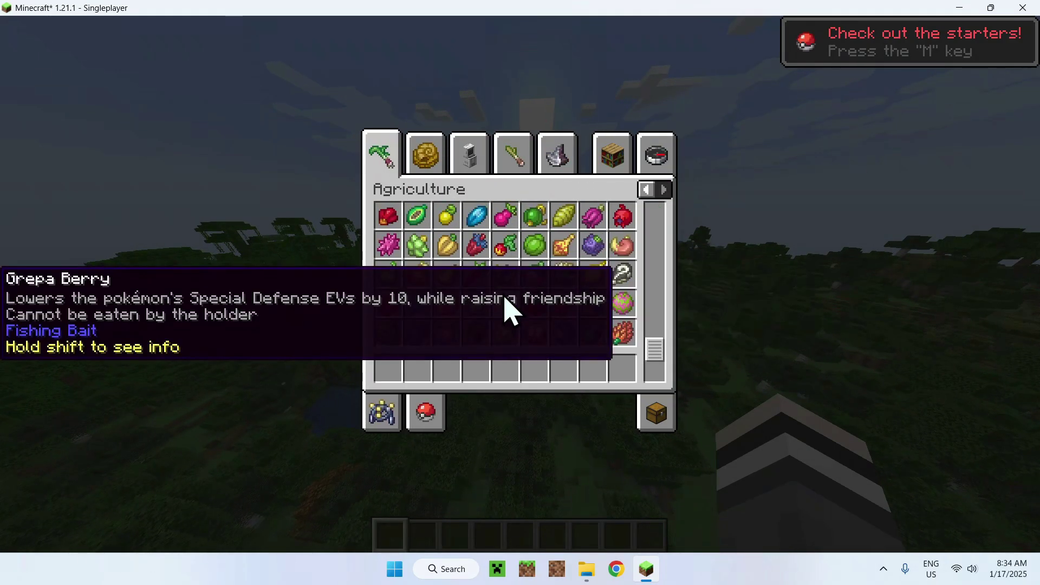
key("e")
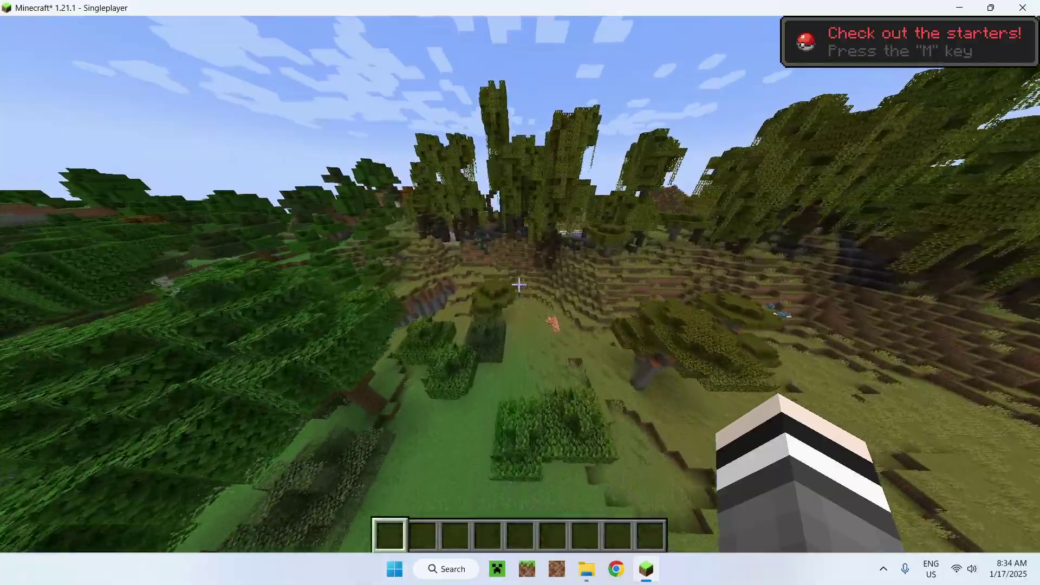
- Cycle the camera perspective to a third-person view of the character and run forward across the grass
key("F5")
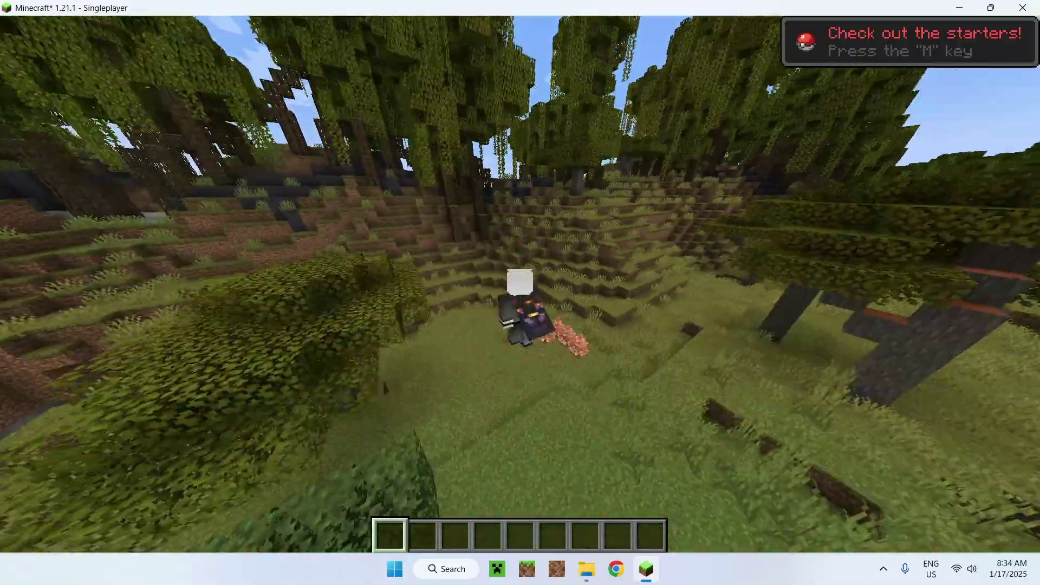
key("F5")
key("F5")
key("F5")
key("w")
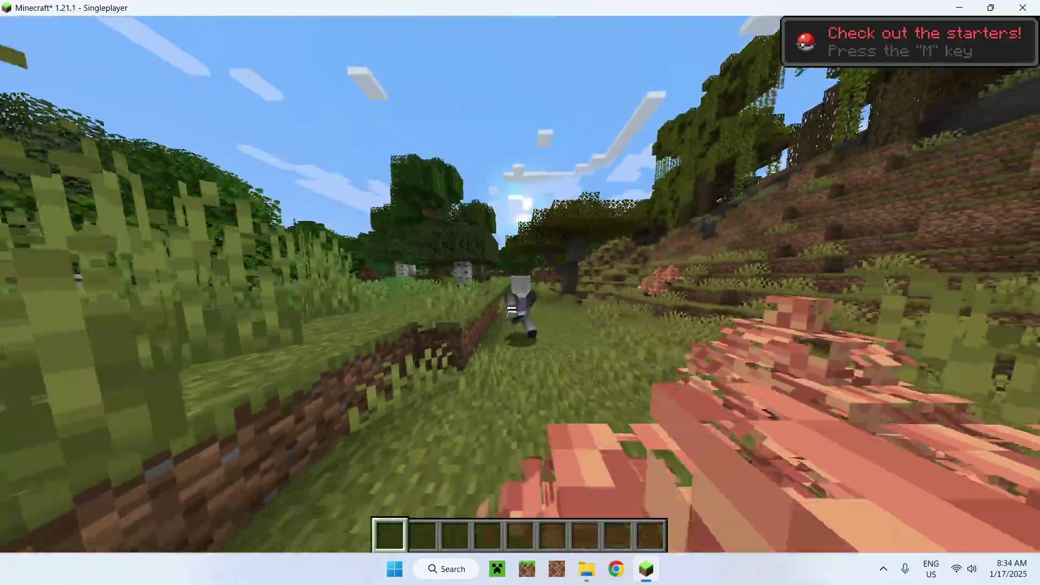